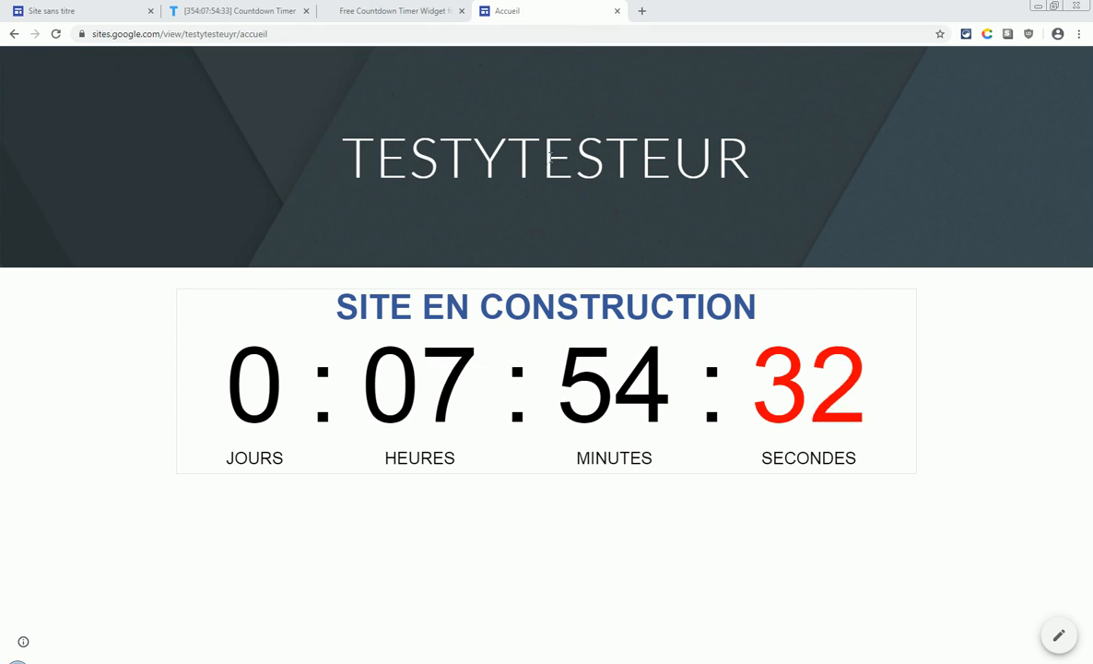
Move the existing untitled site to the trash in Google Sites and create a new blank site
click(80, 11)
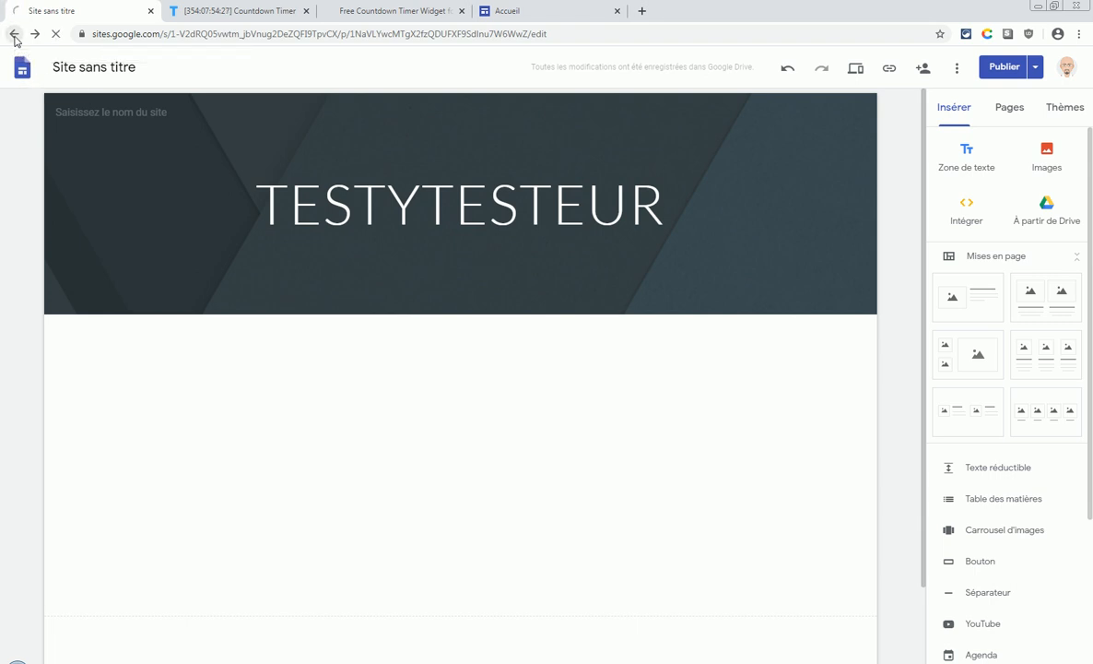
click(14, 34)
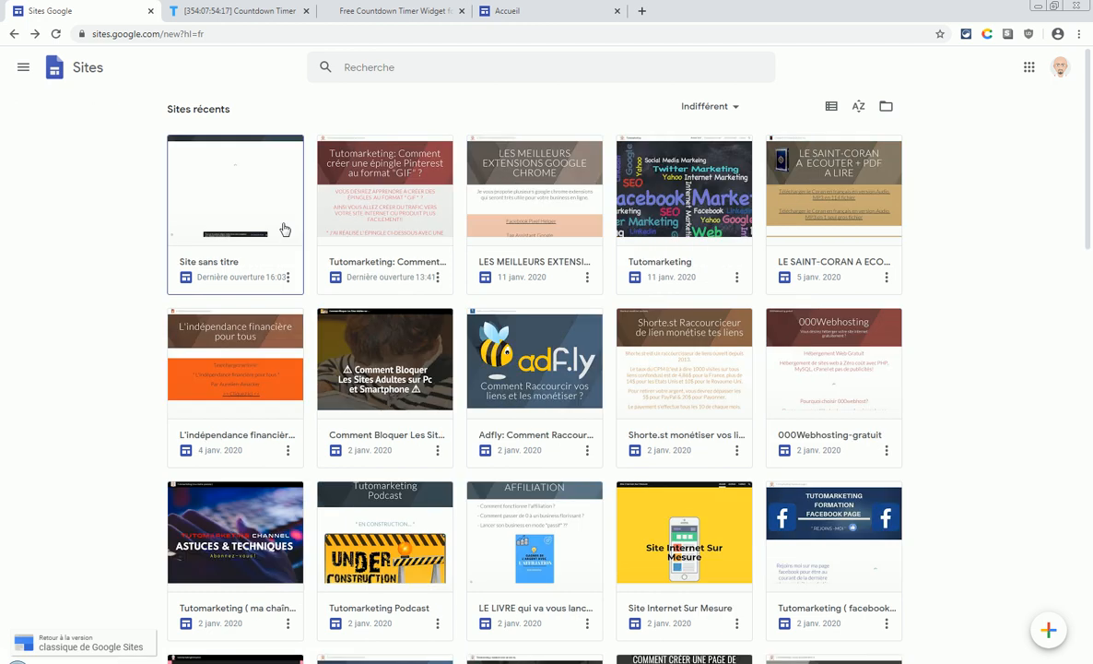
click(288, 278)
click(283, 335)
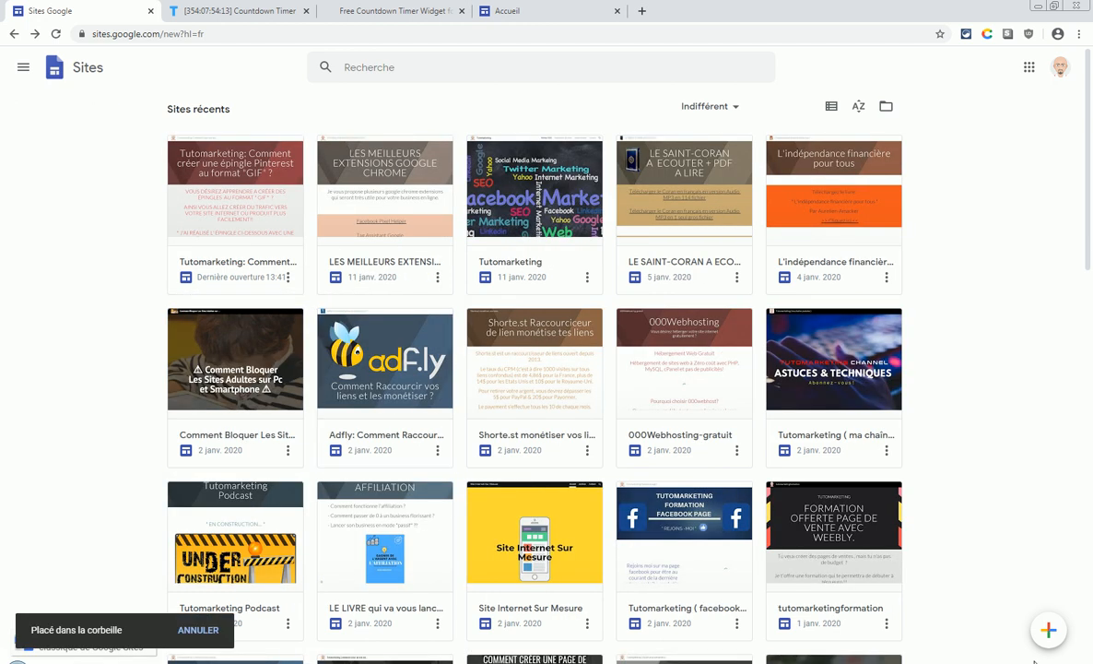
click(1050, 634)
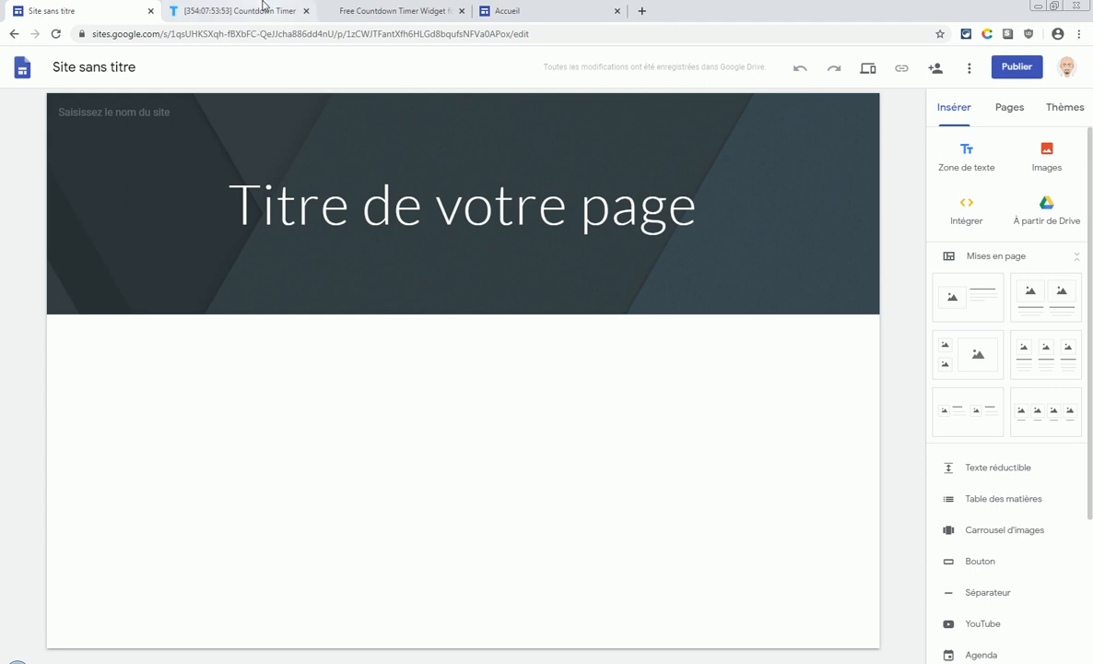
Switch to TickCounter and set the countdown's target date to January 13, 2020
click(262, 18)
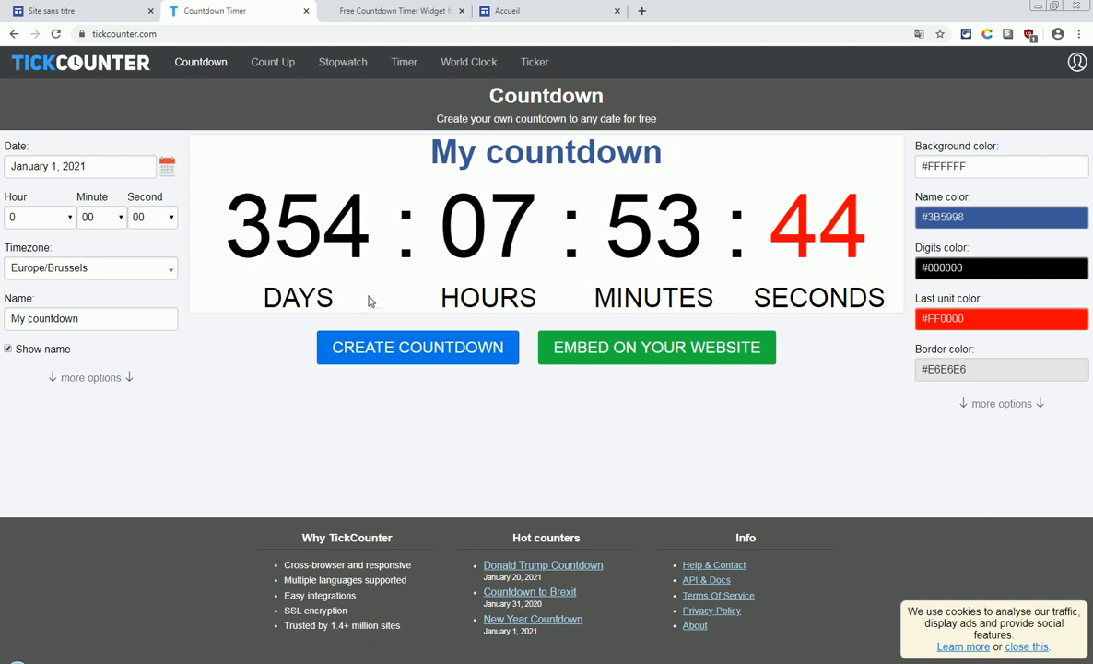
click(167, 170)
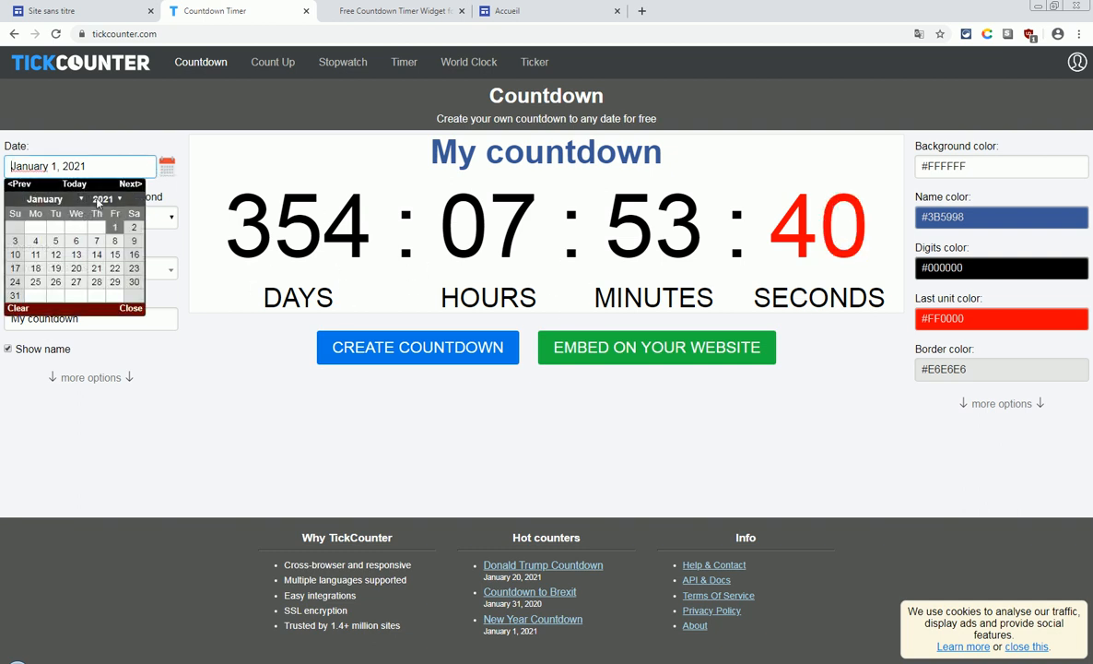
click(18, 185)
click(19, 184)
click(18, 184)
click(18, 184)
click(18, 185)
click(19, 184)
click(18, 184)
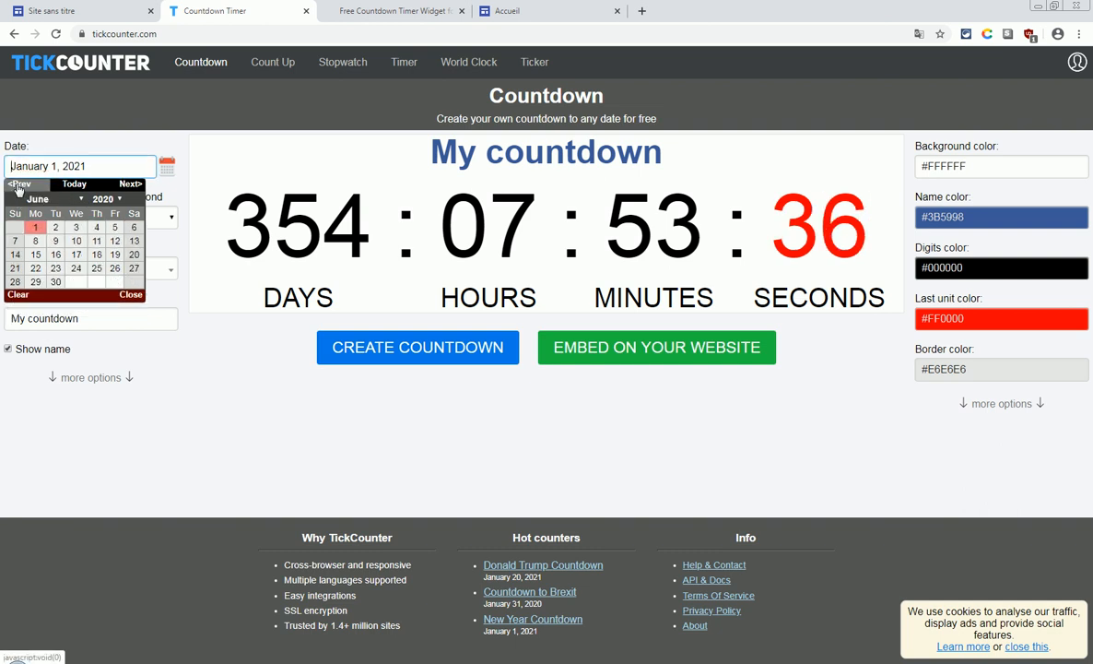
click(19, 185)
click(19, 184)
click(18, 184)
click(18, 185)
click(19, 184)
click(19, 184)
click(127, 183)
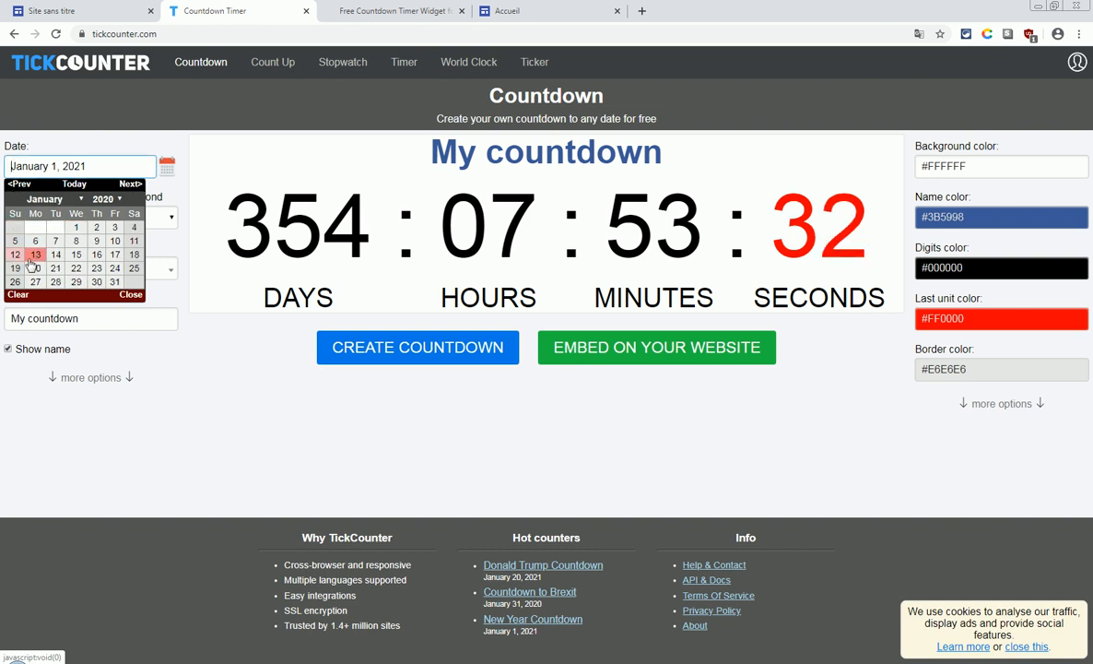
click(36, 256)
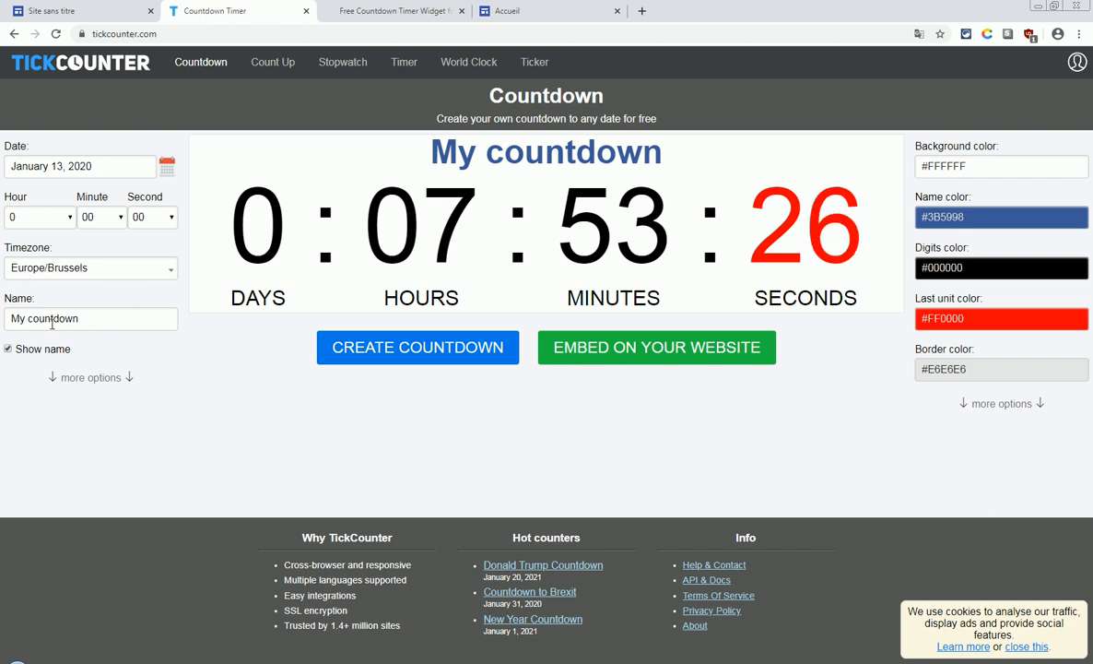
Name the countdown "SITE EN CONSTRUCTION", correcting the misspelled last word
drag(87, 321, 4, 329)
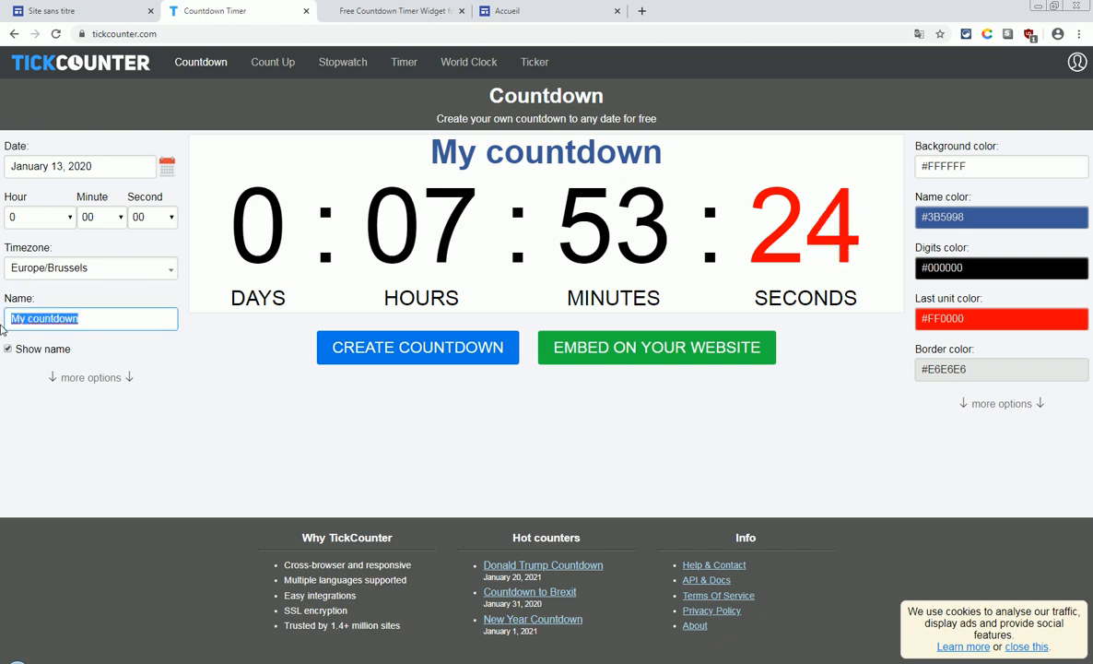
text(SITE EN CONSRTR)
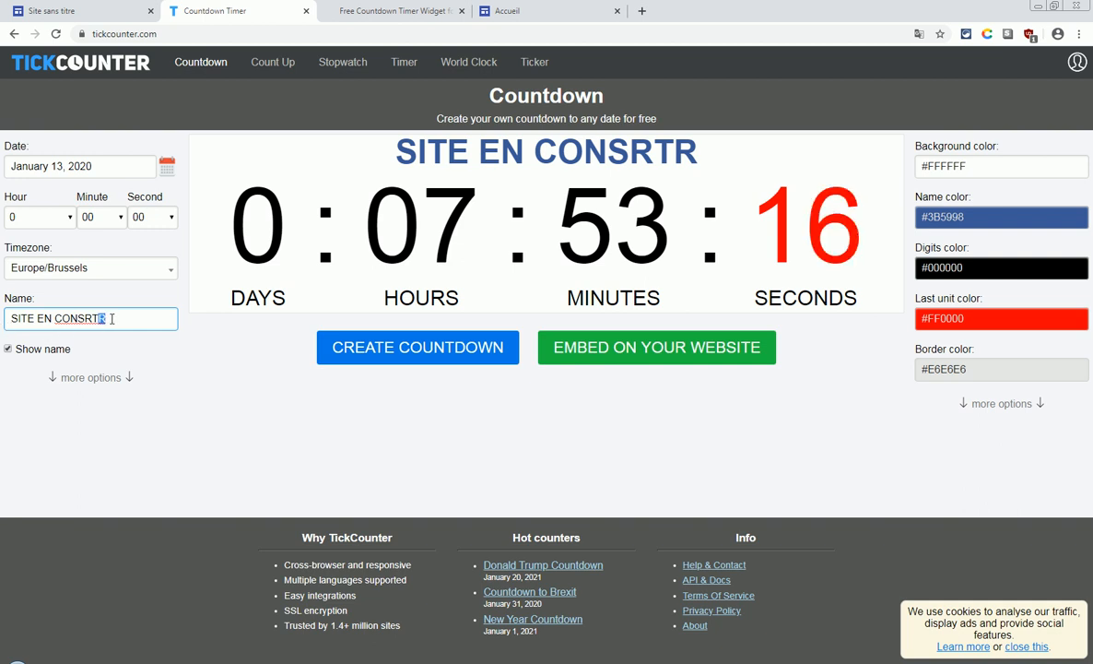
text(CRION)
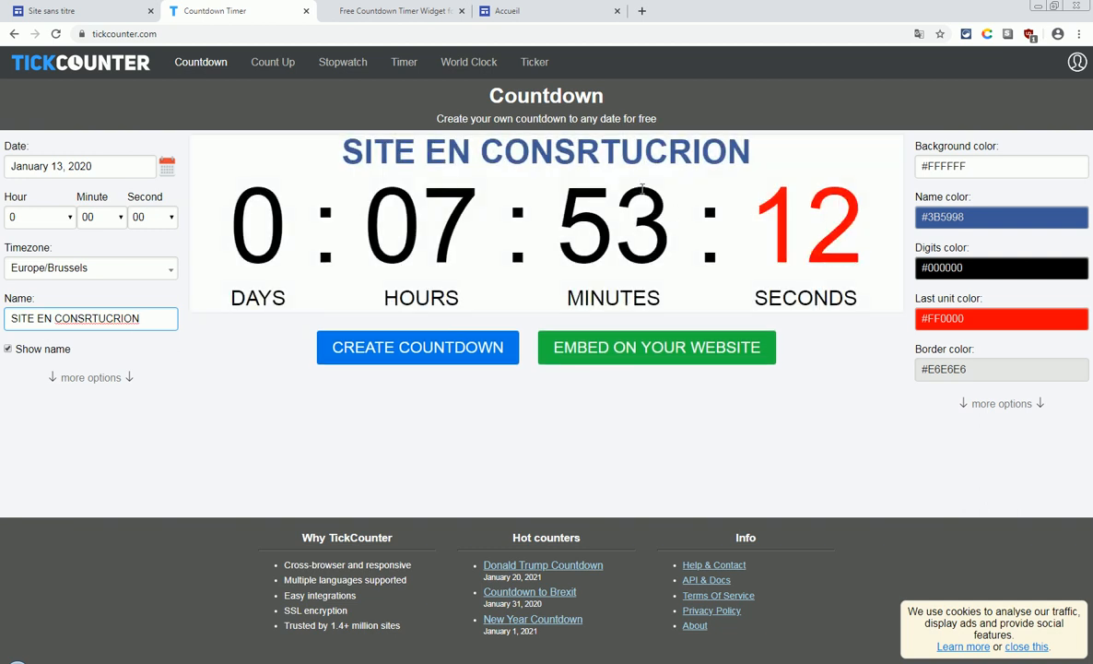
drag(135, 322, 57, 319)
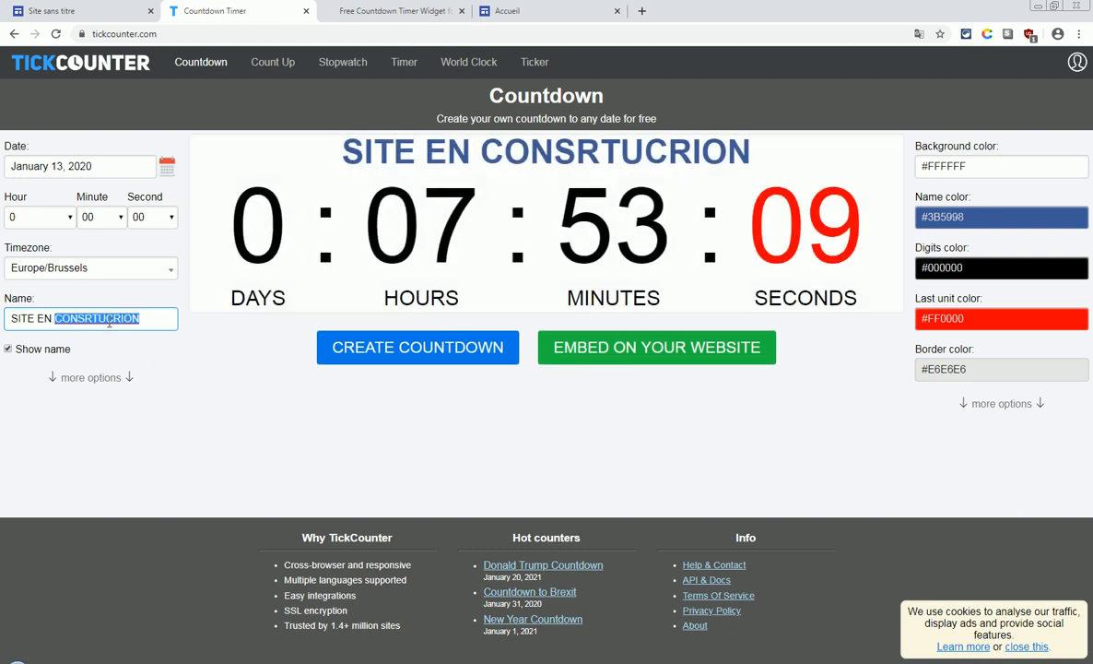
right_click(137, 319)
click(175, 330)
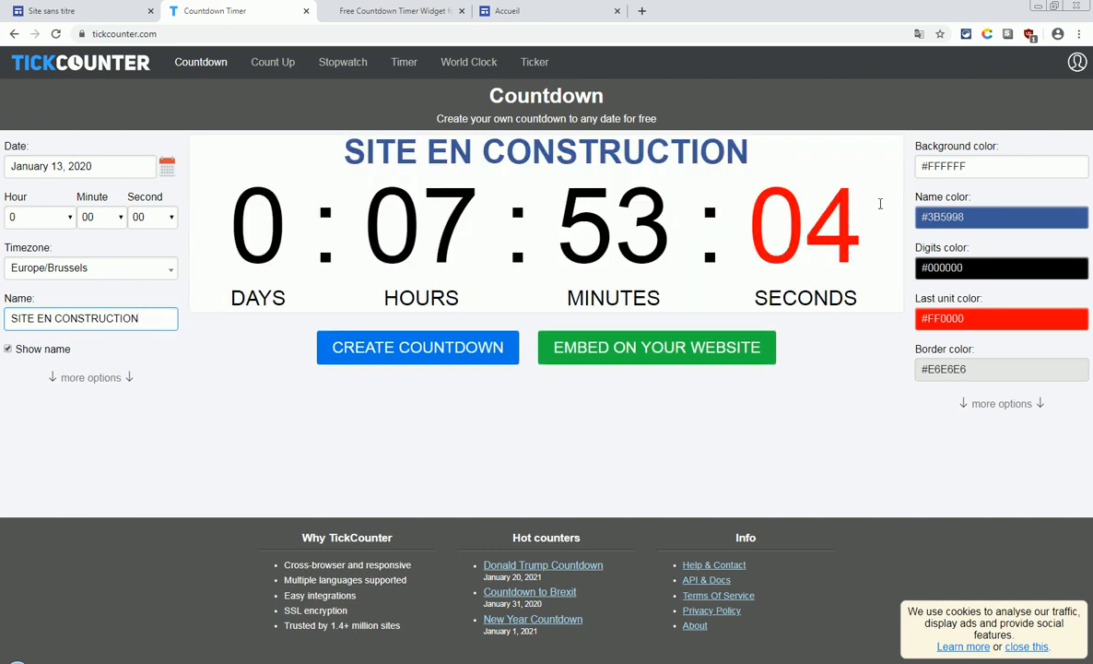
Change the countdown's name color to red, #FF0000
click(934, 195)
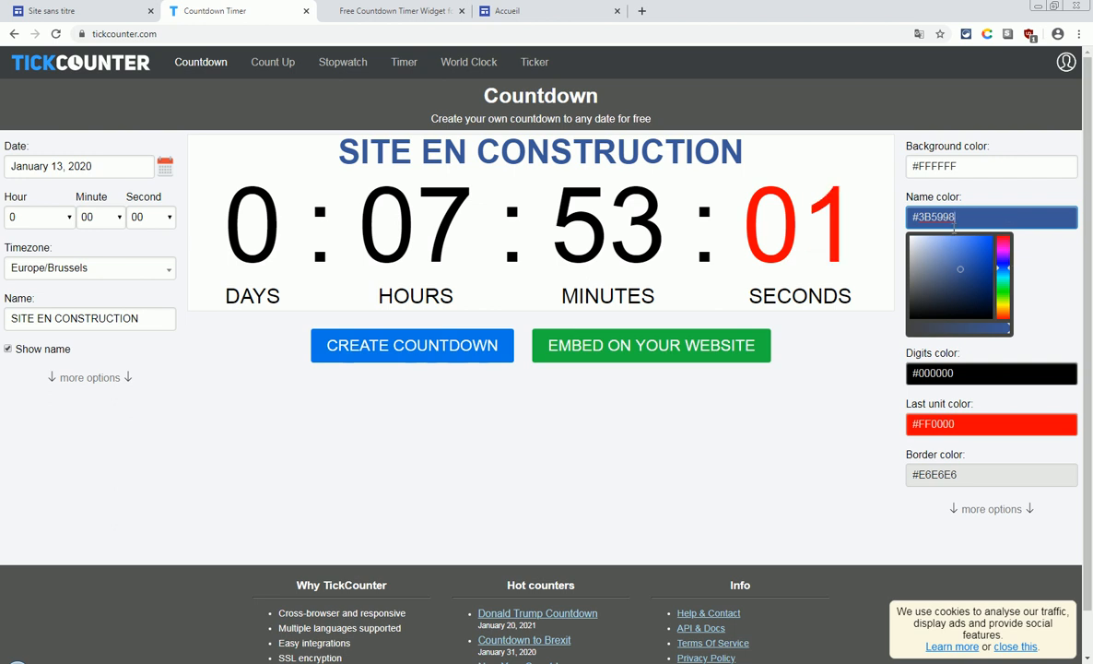
click(1002, 241)
click(992, 237)
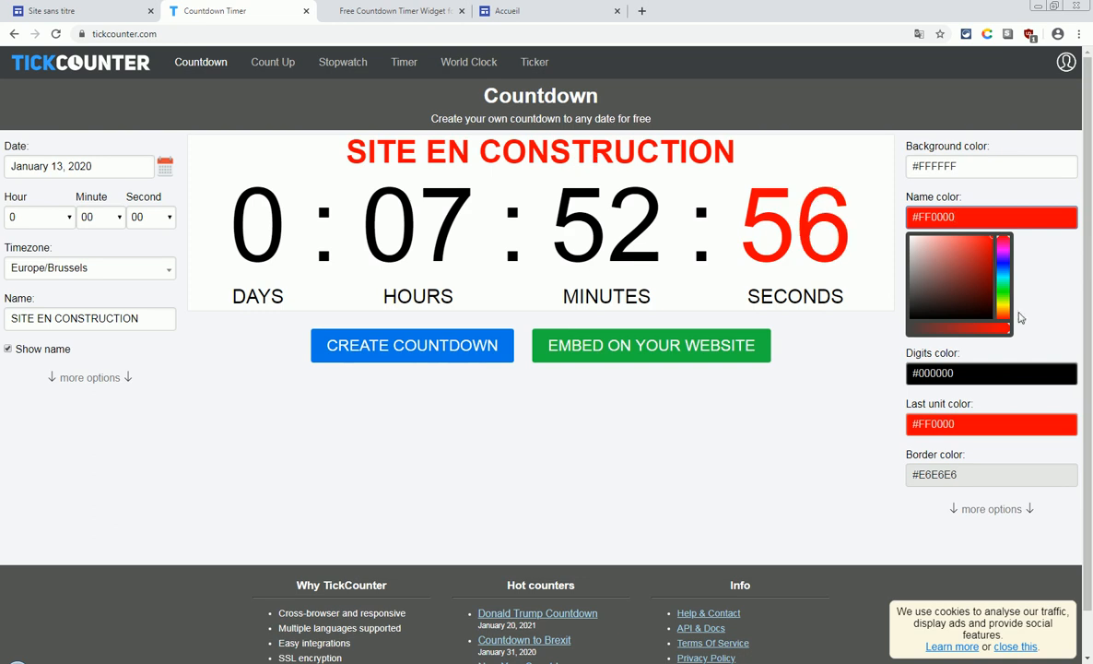
click(1056, 285)
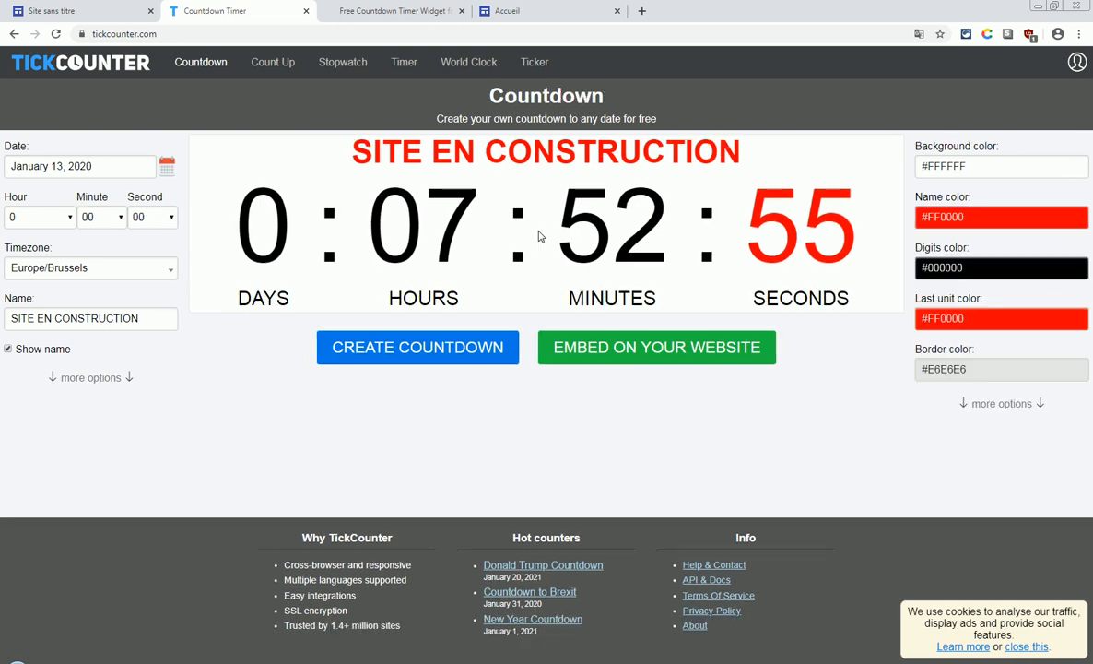
Expand the additional countdown options and set the language to French (Français)
click(92, 380)
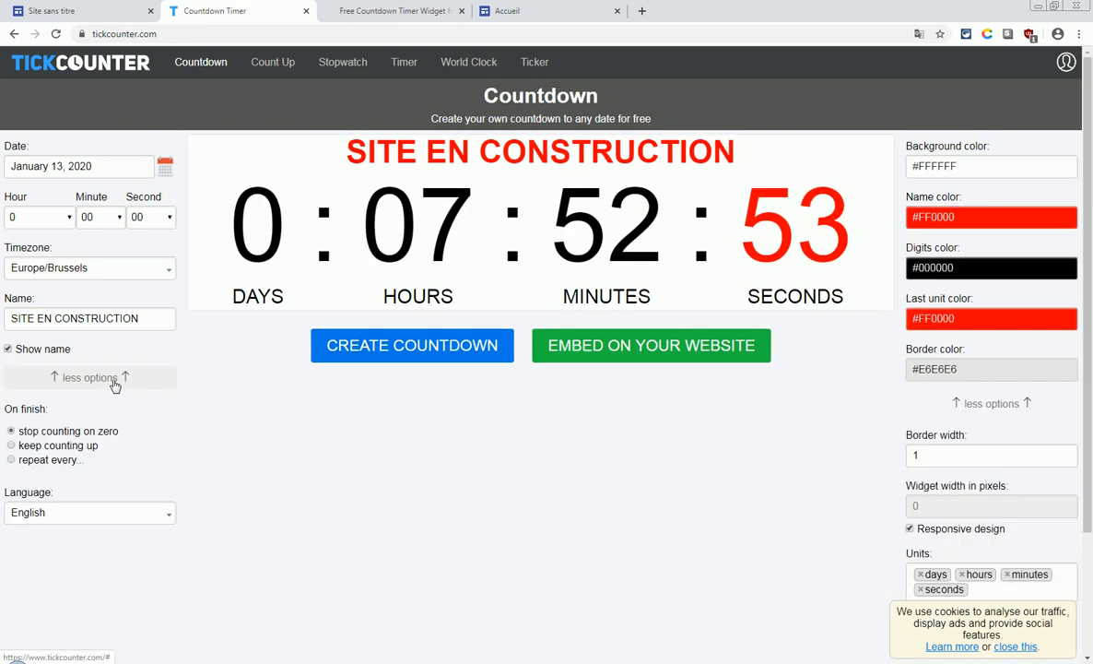
click(53, 516)
drag(170, 403, 171, 417)
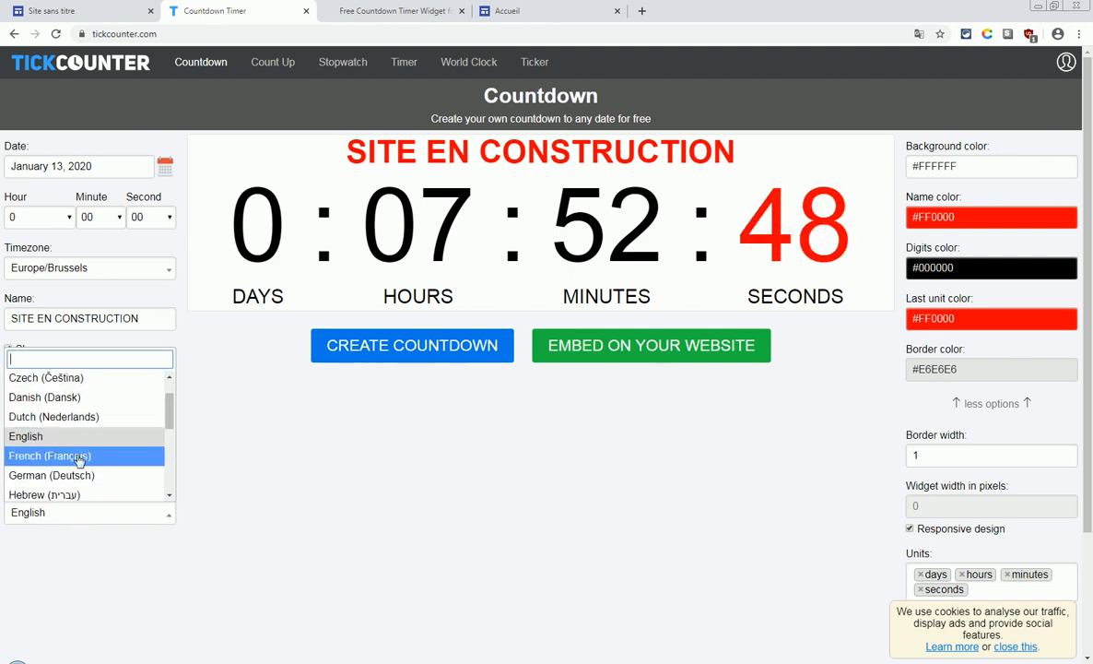
click(43, 454)
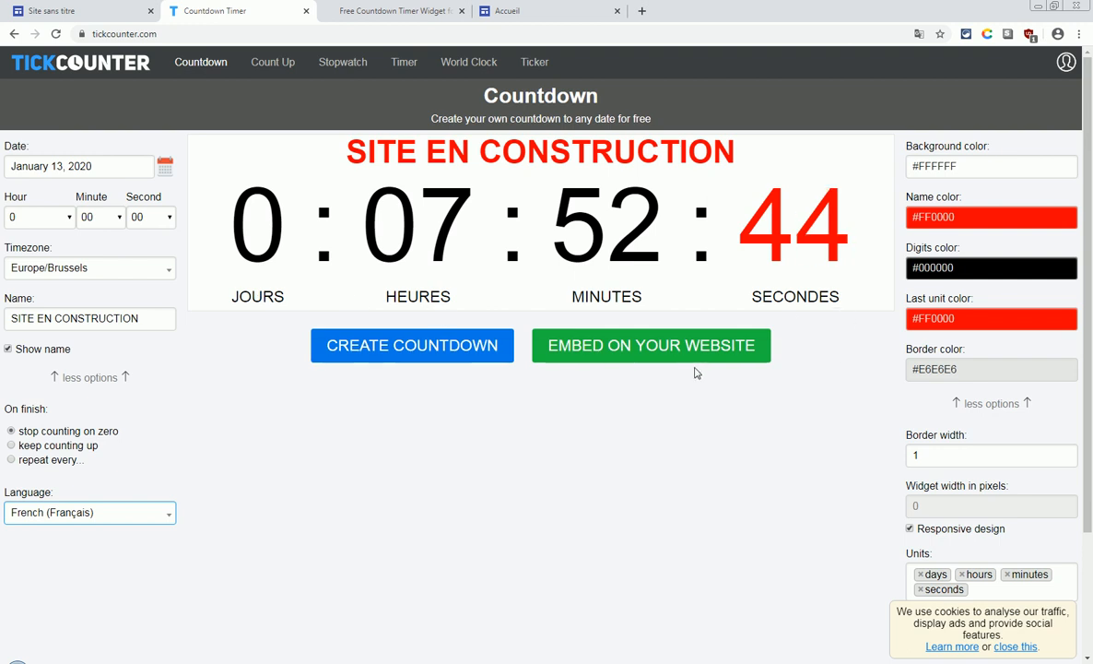
Change the countdown's last unit color to blue, #0058FF
double_click(803, 231)
click(950, 318)
drag(1003, 361, 1003, 370)
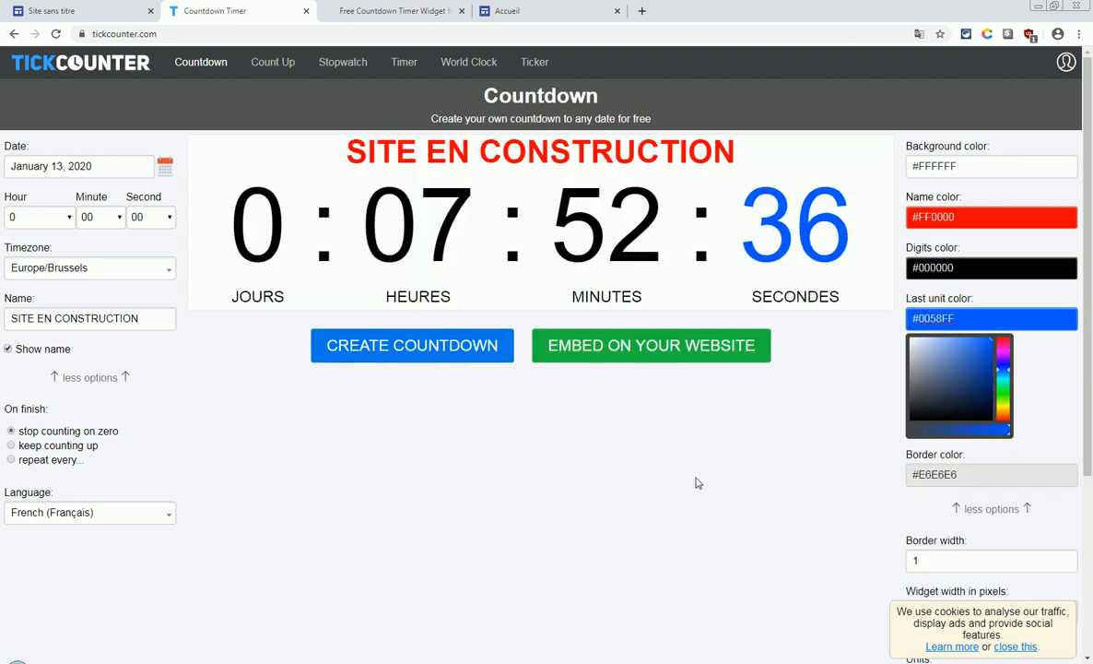
Set the countdown widget's border width to 0
scroll(1090, 481, down, 2)
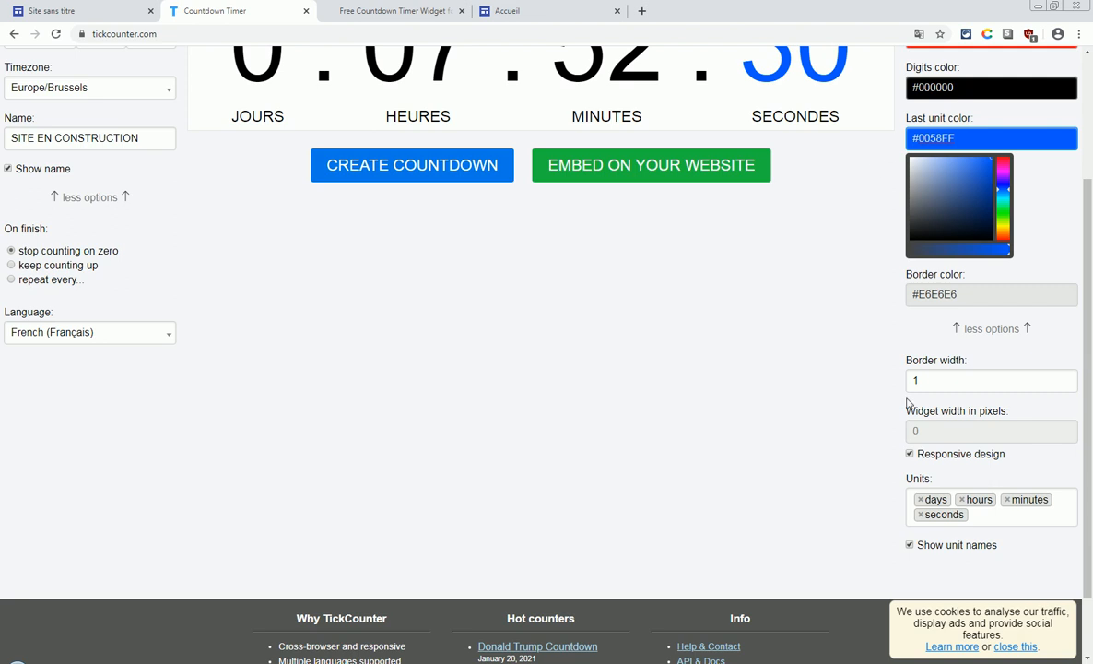
click(930, 379)
click(1065, 303)
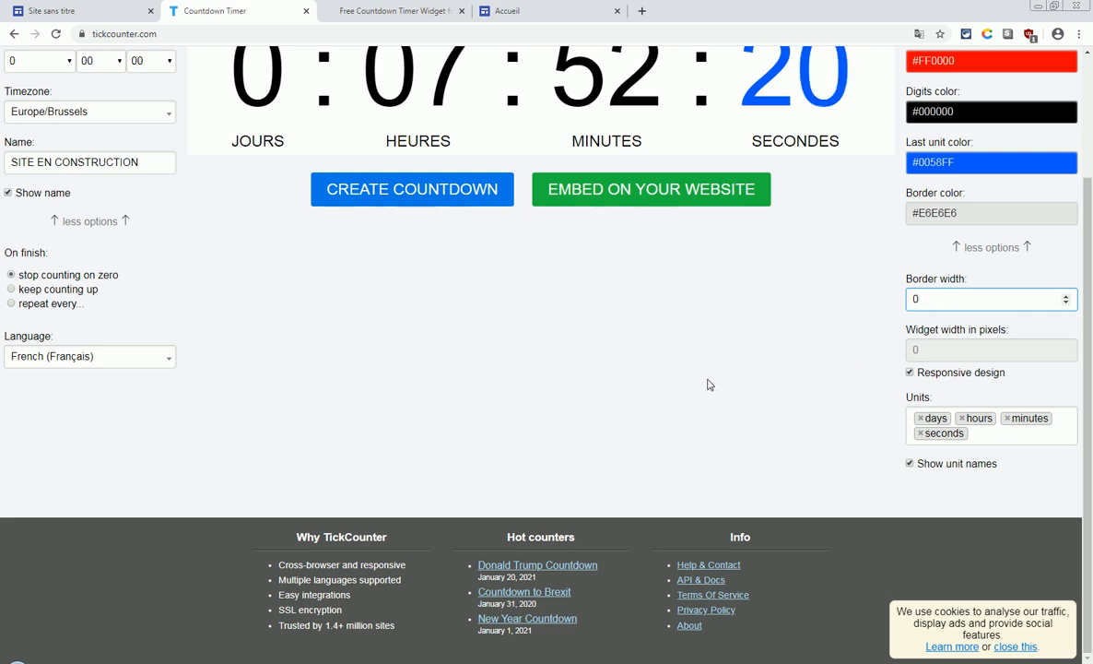
scroll(709, 384, up, 2)
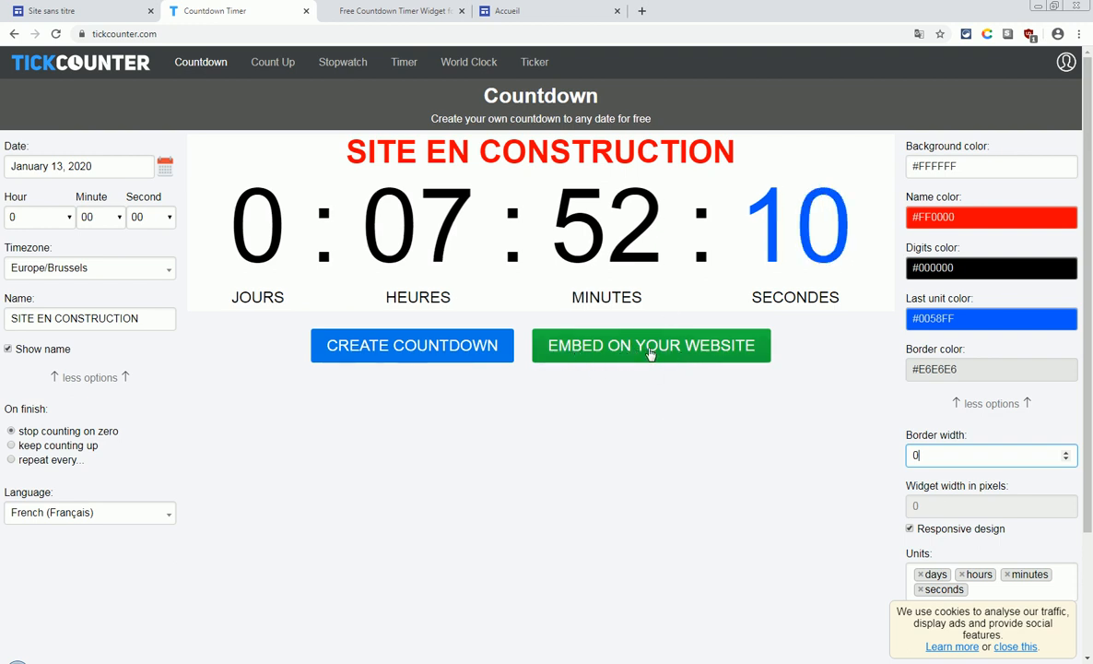
Generate the website embed code for the countdown and copy it
click(685, 355)
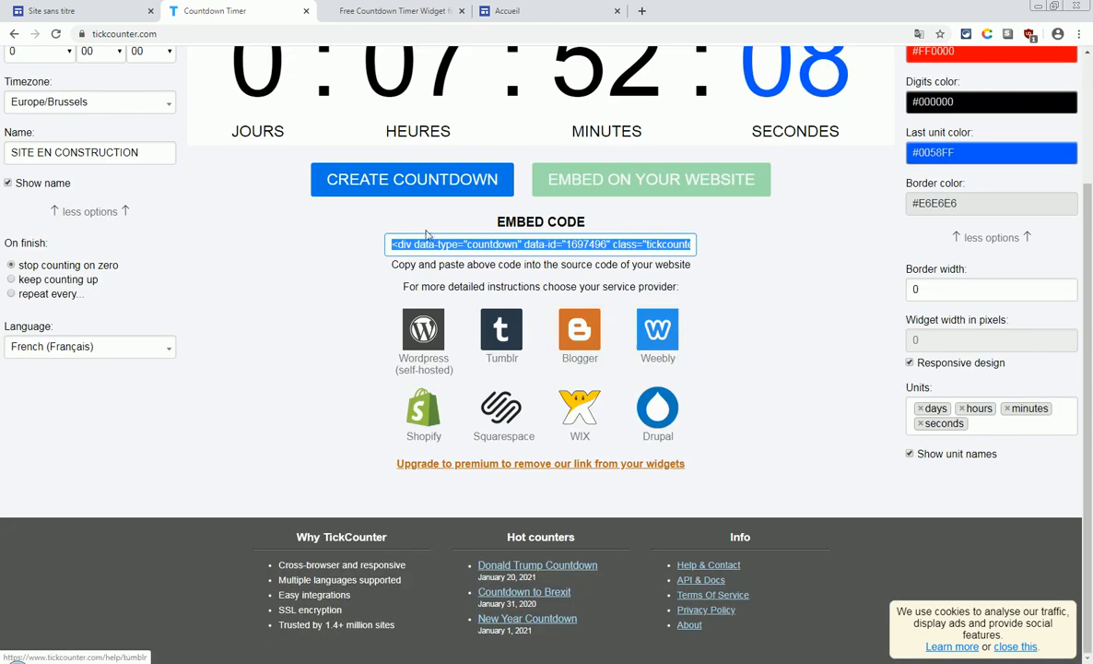
right_click(440, 247)
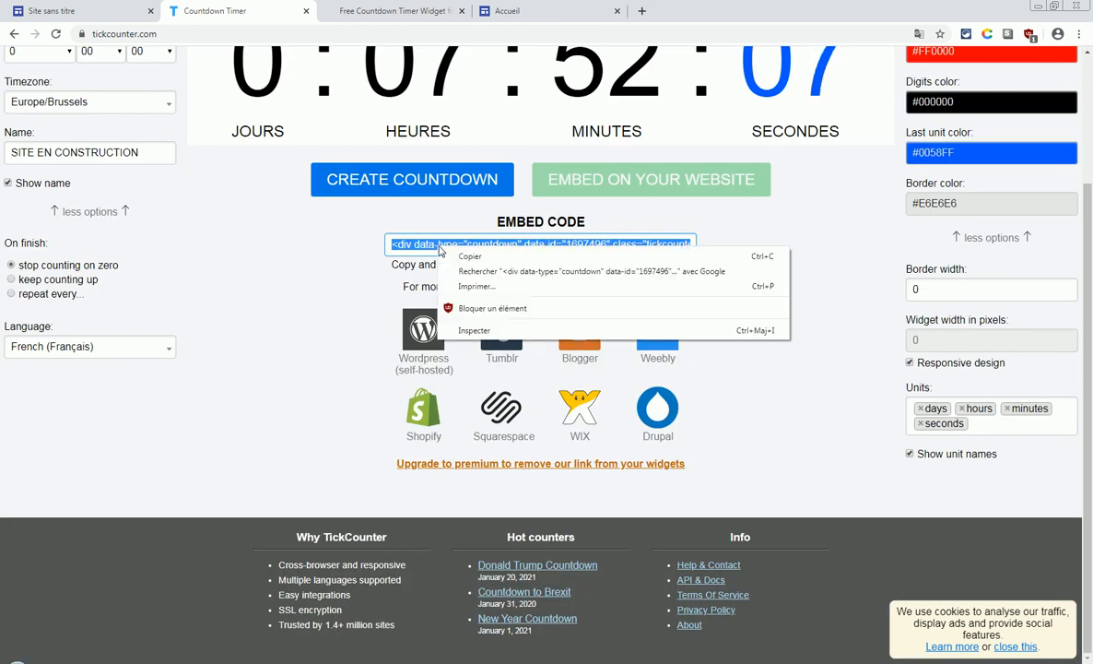
click(487, 259)
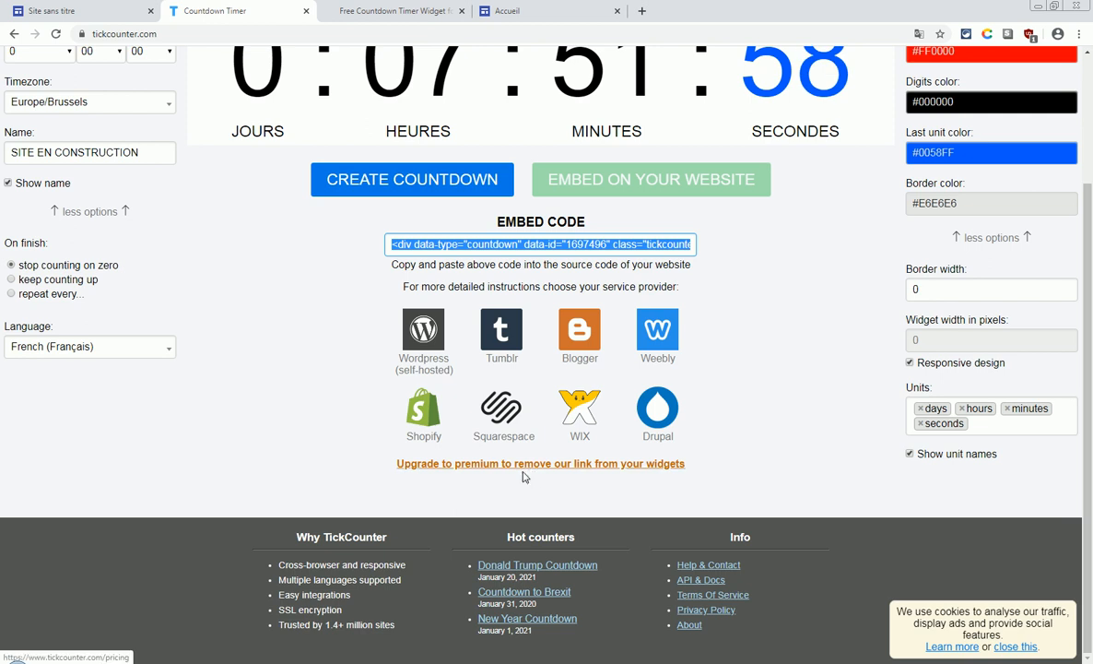
scroll(464, 355, up, 3)
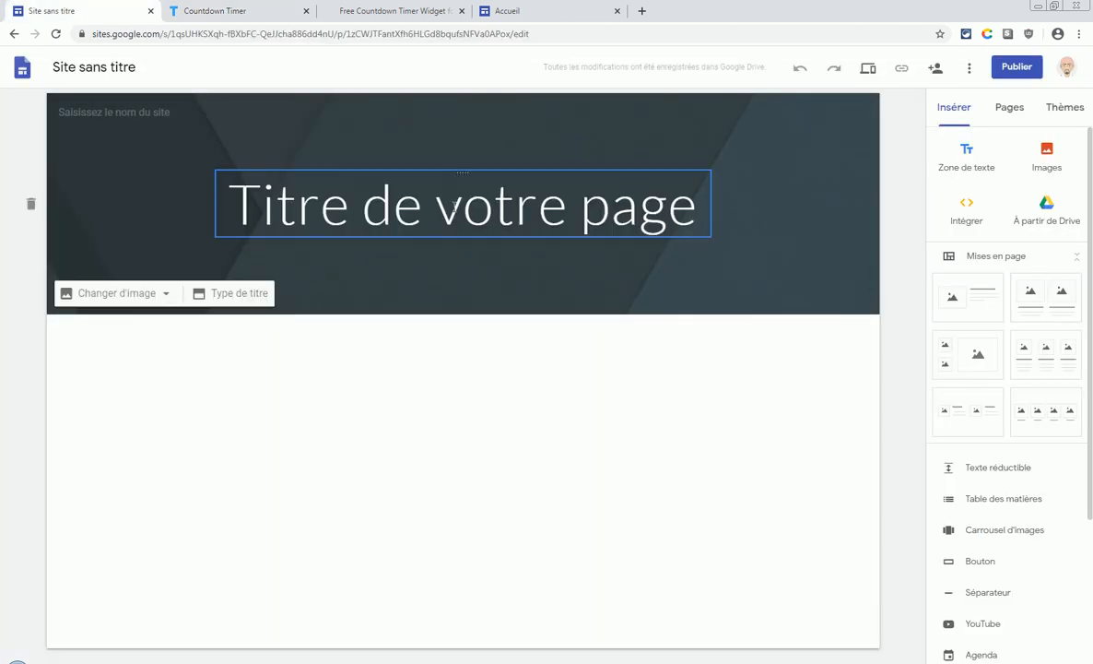
Embed the copied countdown code in the new Google Sites page and widen its block to the full content width
click(968, 221)
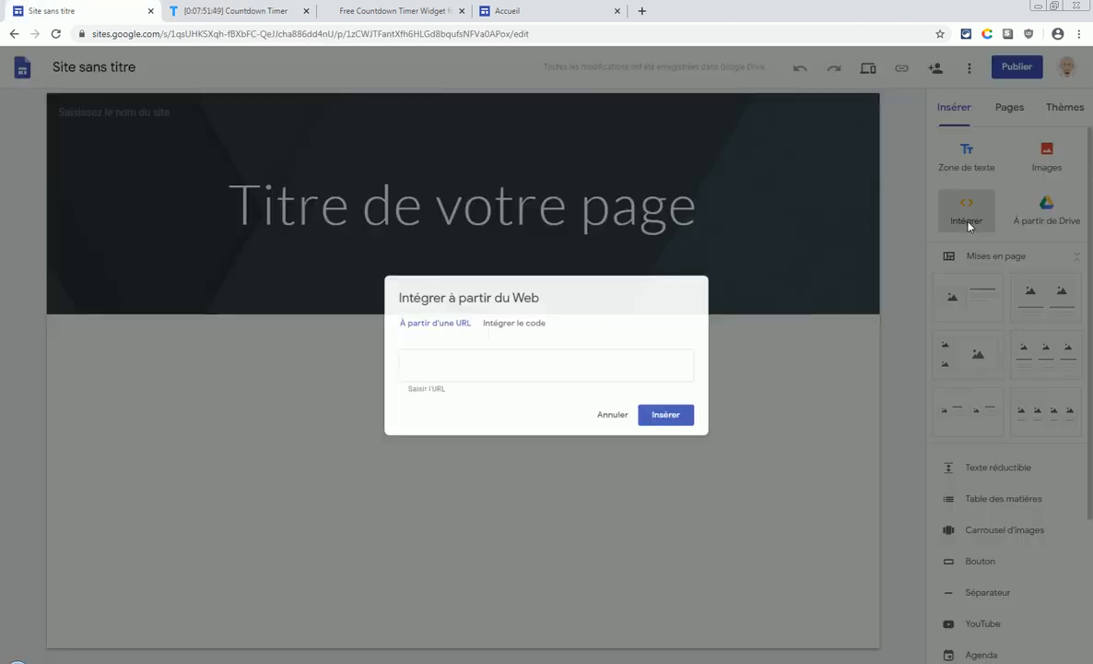
click(638, 420)
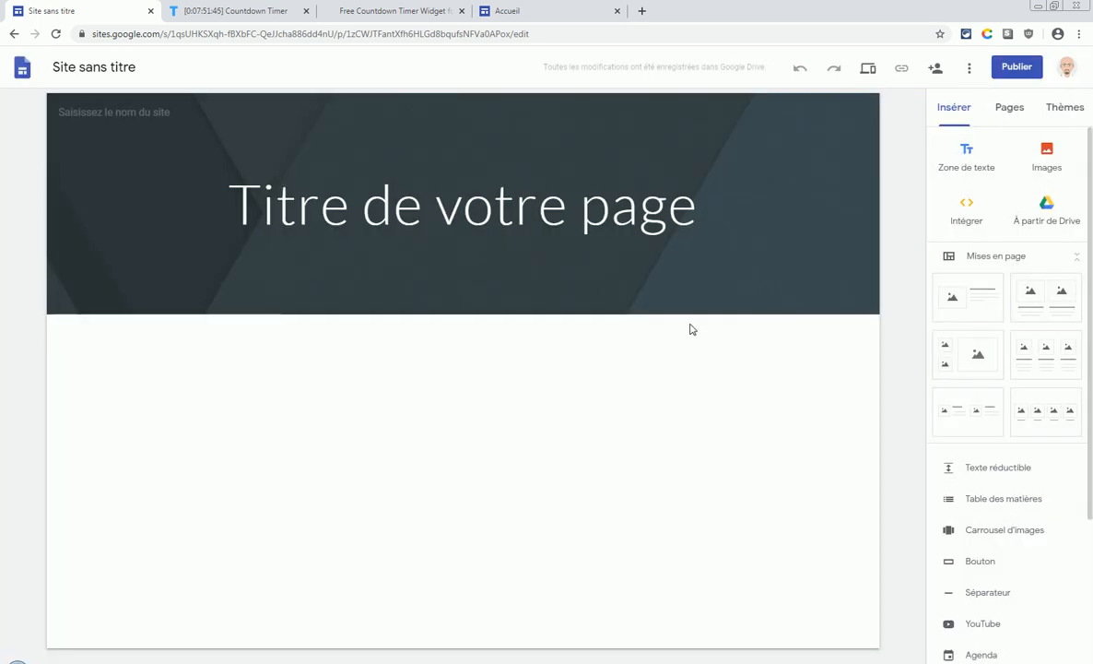
click(966, 219)
click(488, 323)
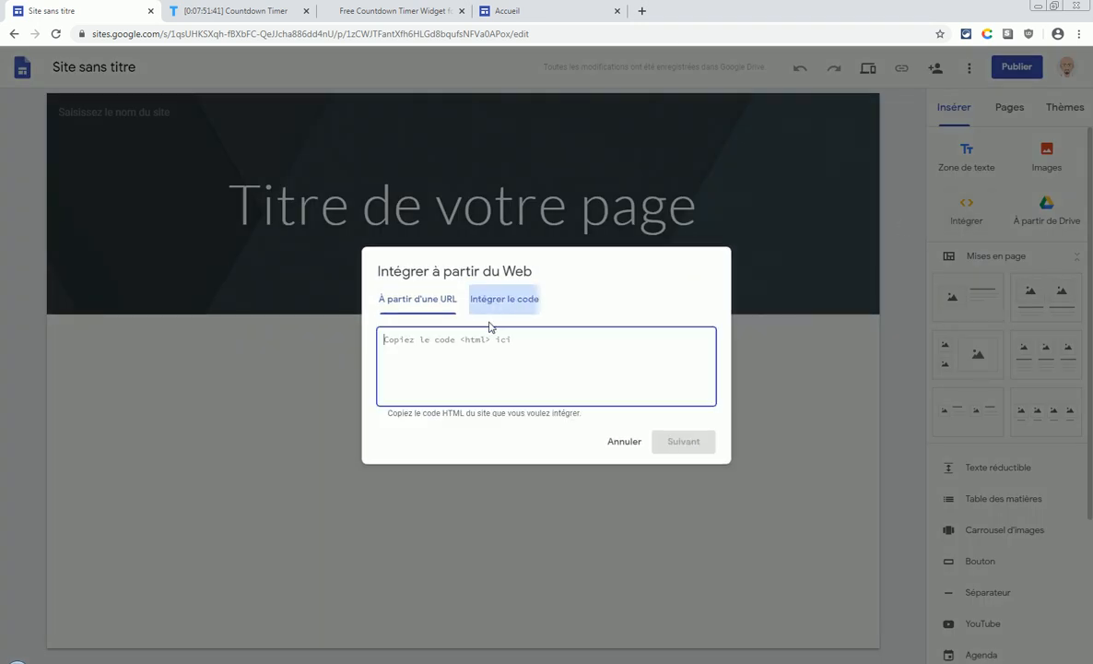
right_click(436, 344)
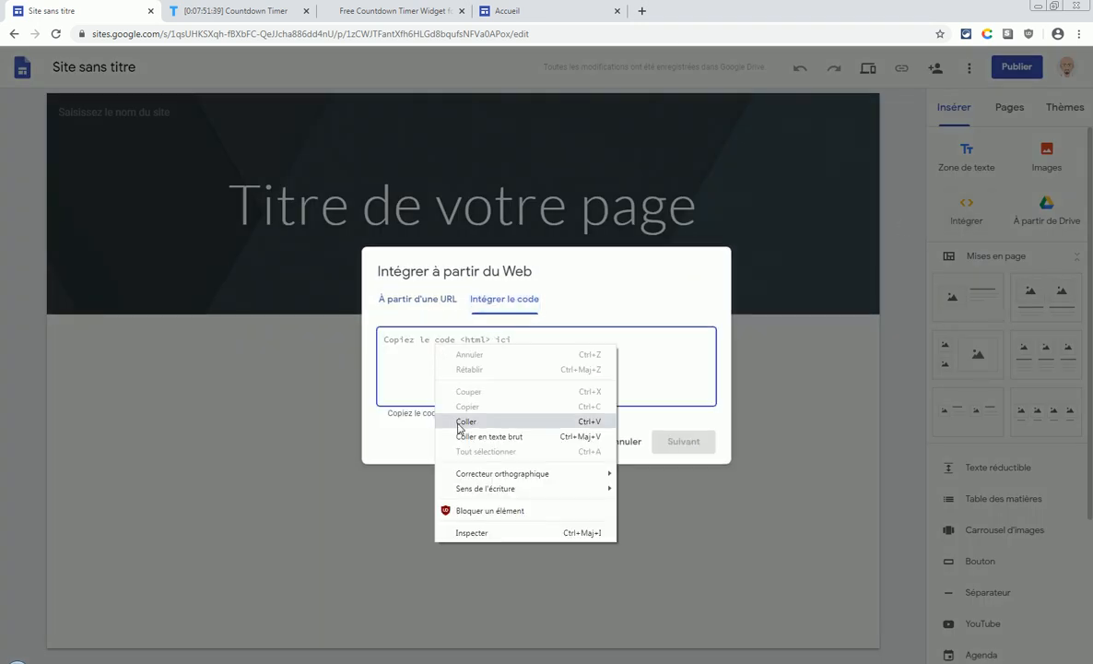
click(456, 421)
click(681, 447)
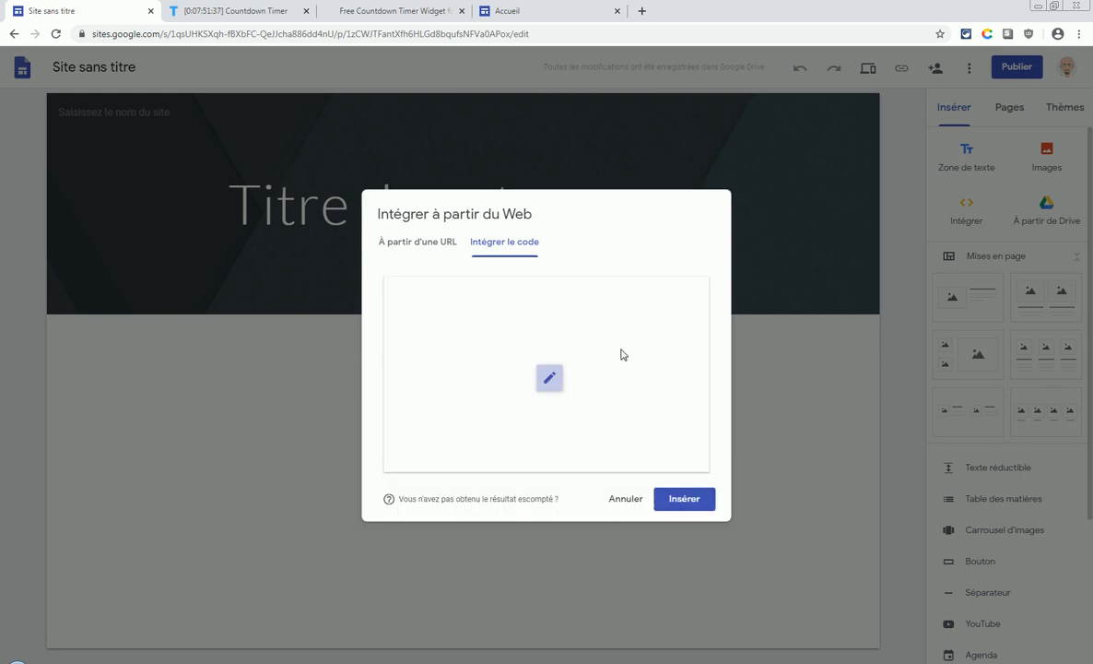
click(689, 499)
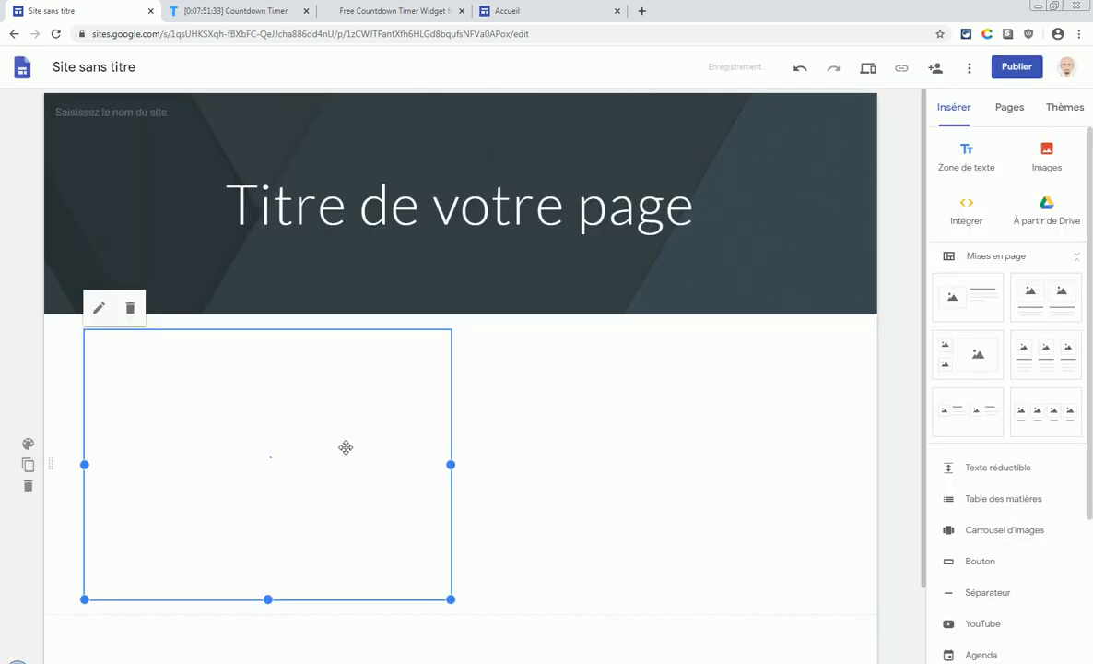
drag(451, 465, 890, 473)
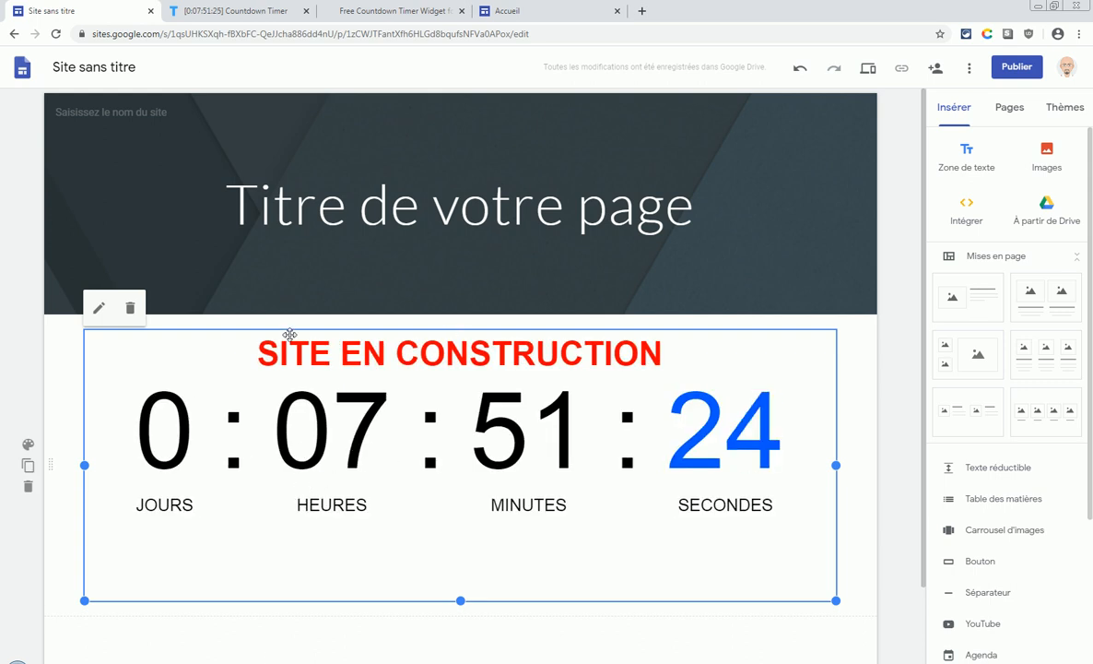
Publish the site on the web with the address "testesteur"
click(1018, 72)
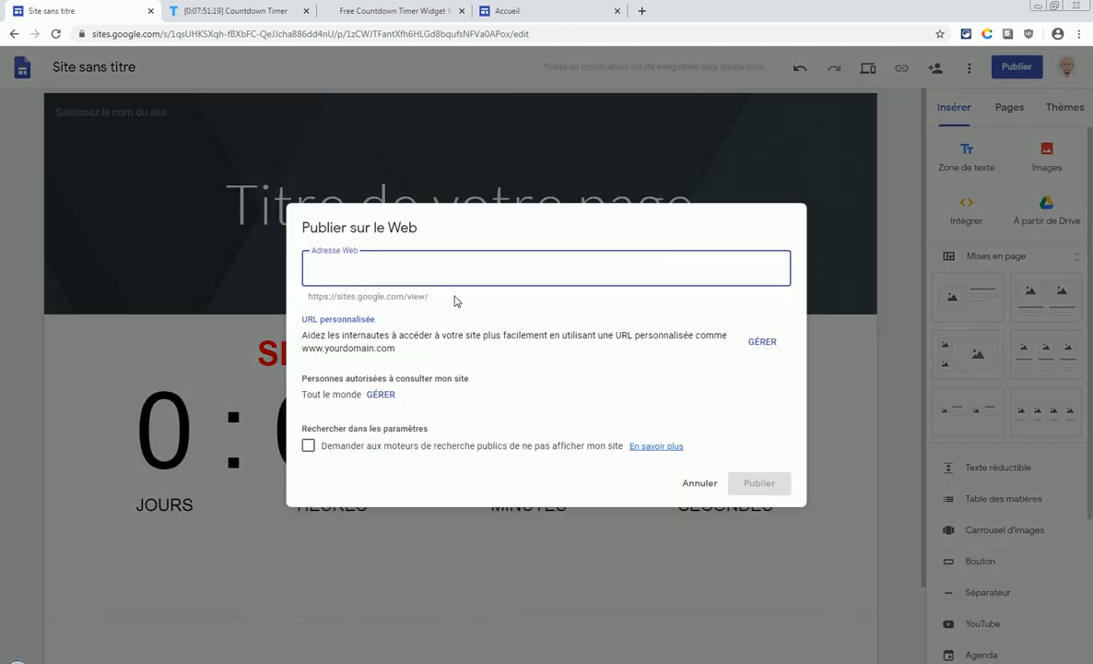
text(testesteur)
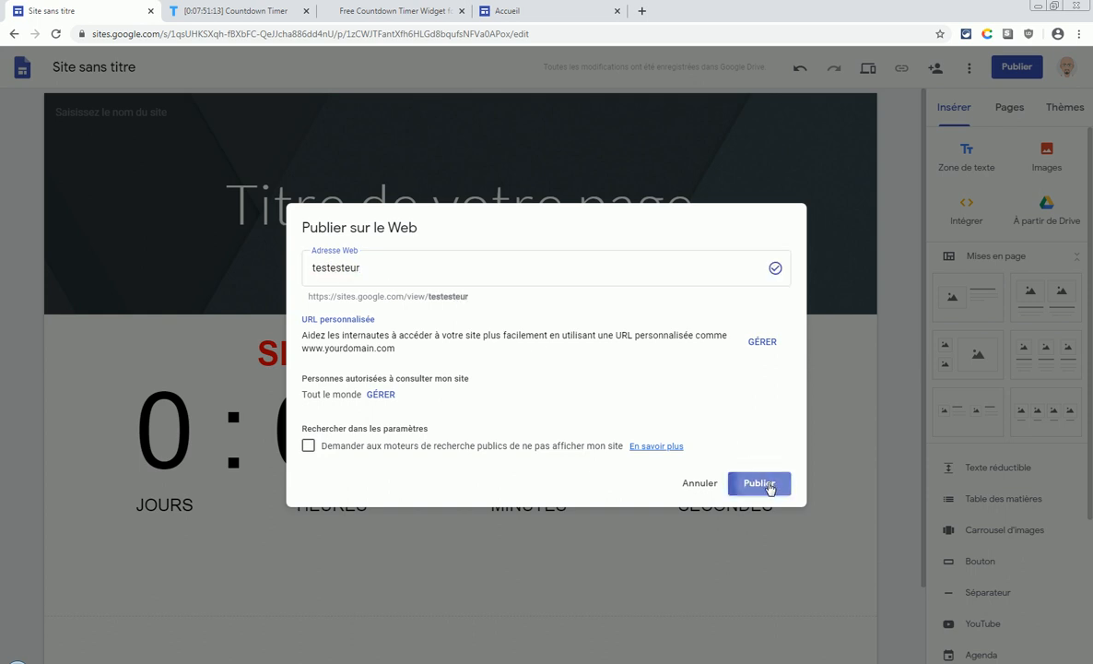
click(759, 483)
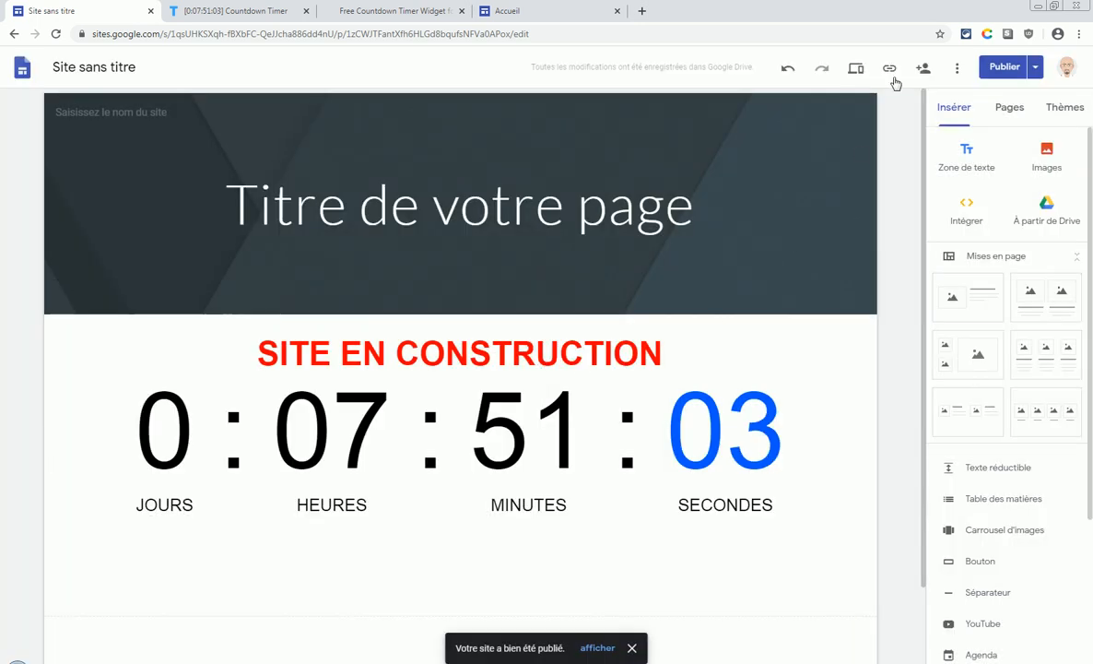
Open the published site in a new tab from its copied link and check where its countdown links
click(890, 68)
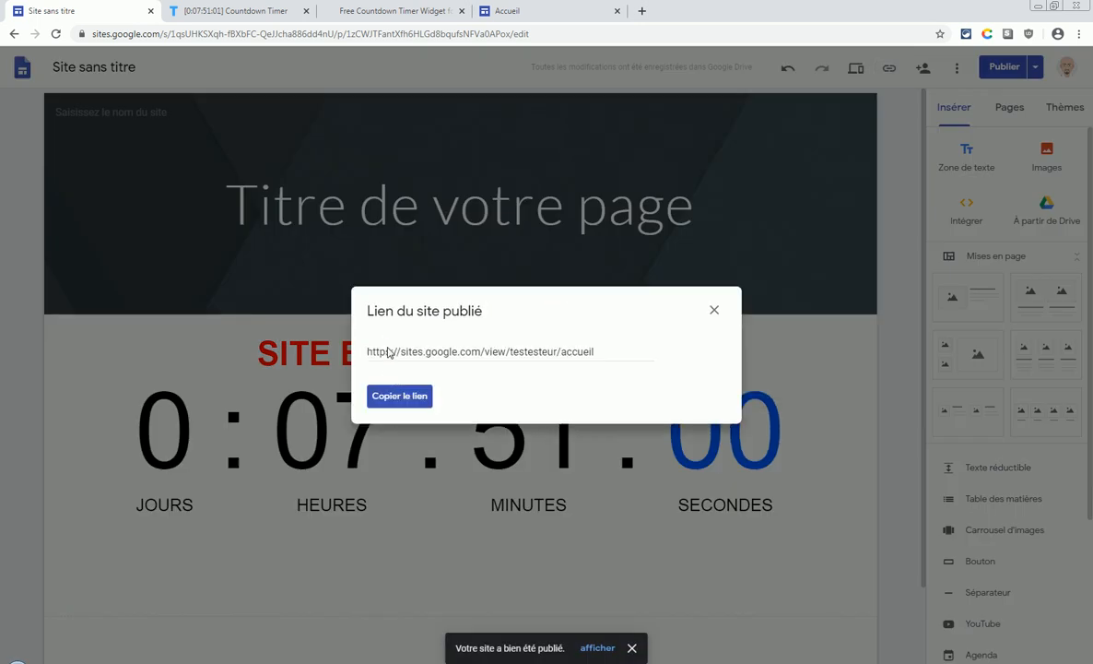
click(401, 398)
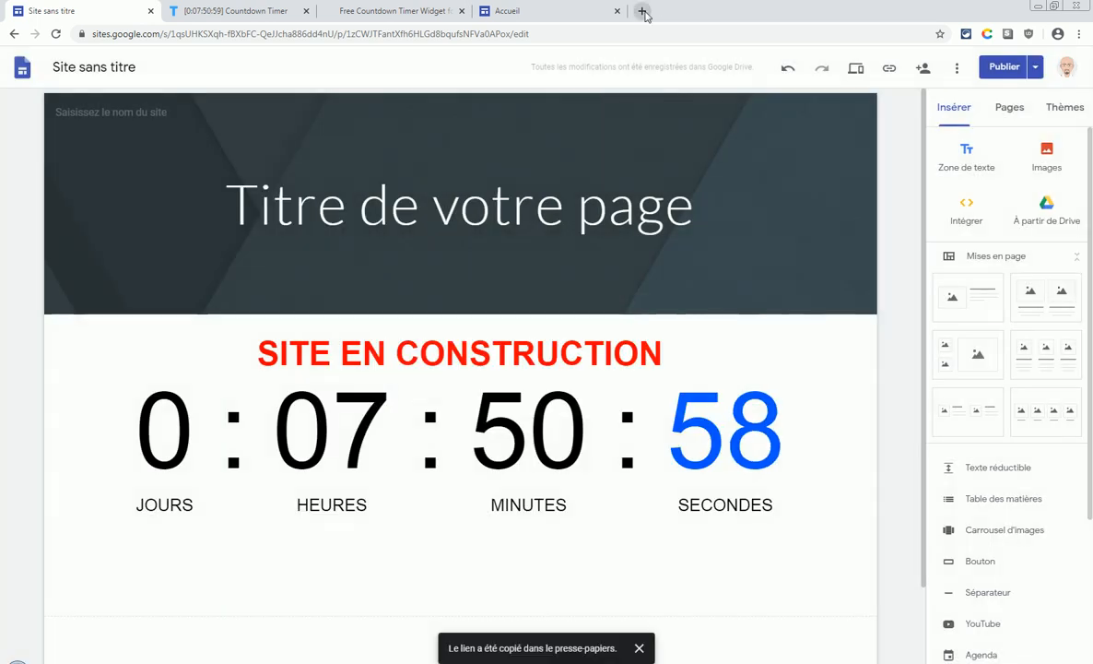
click(642, 11)
right_click(636, 34)
click(664, 101)
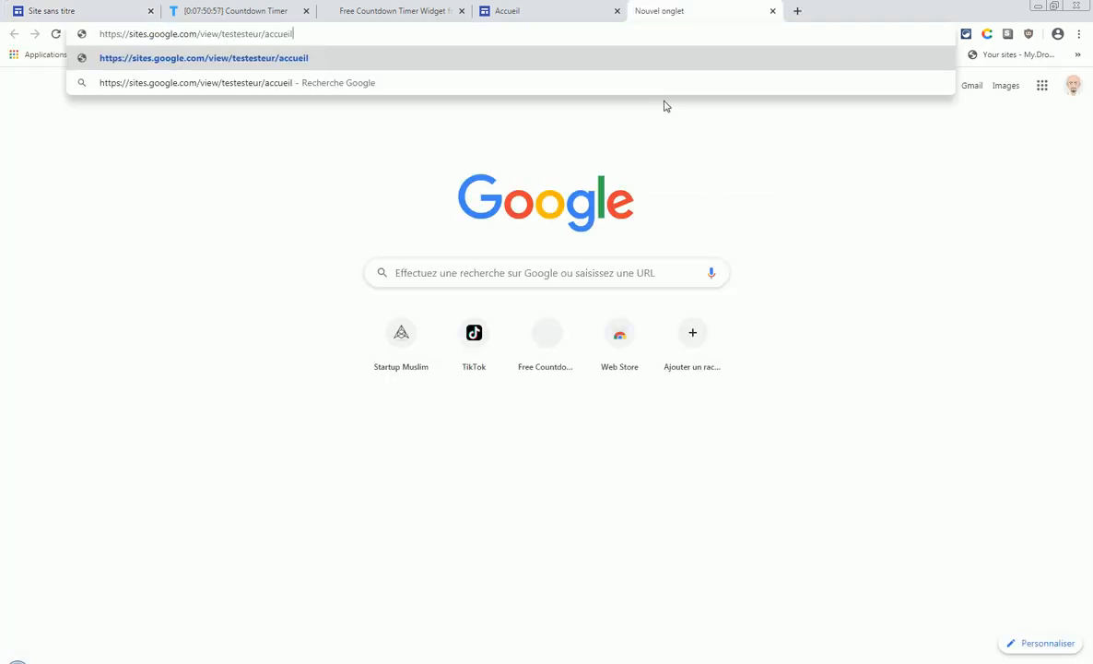
key(Return)
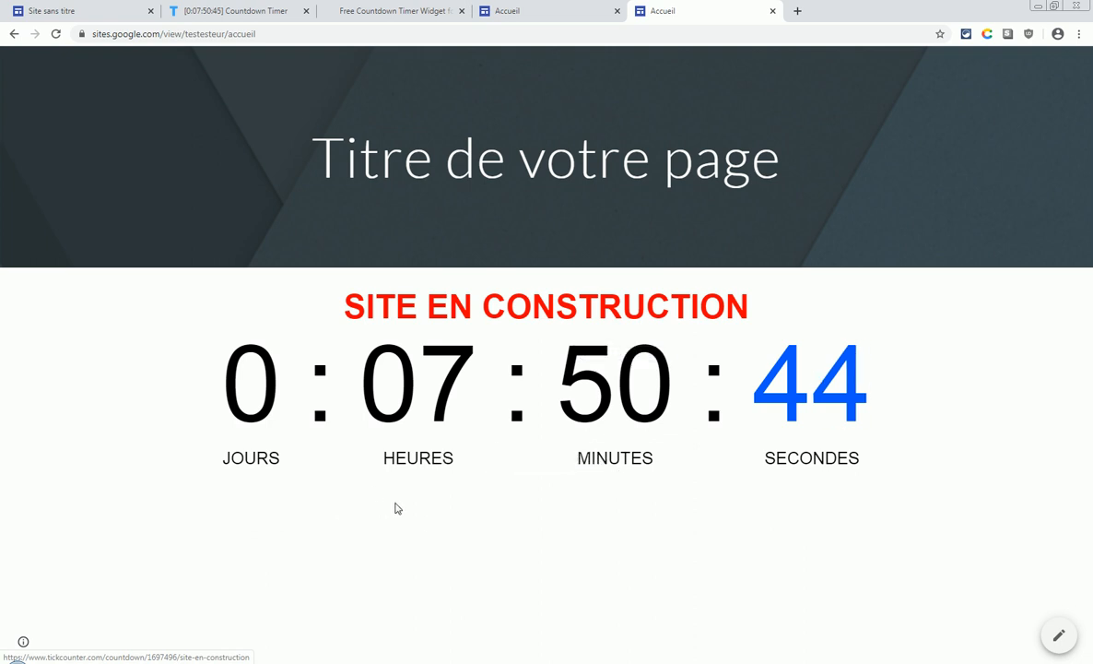
click(388, 426)
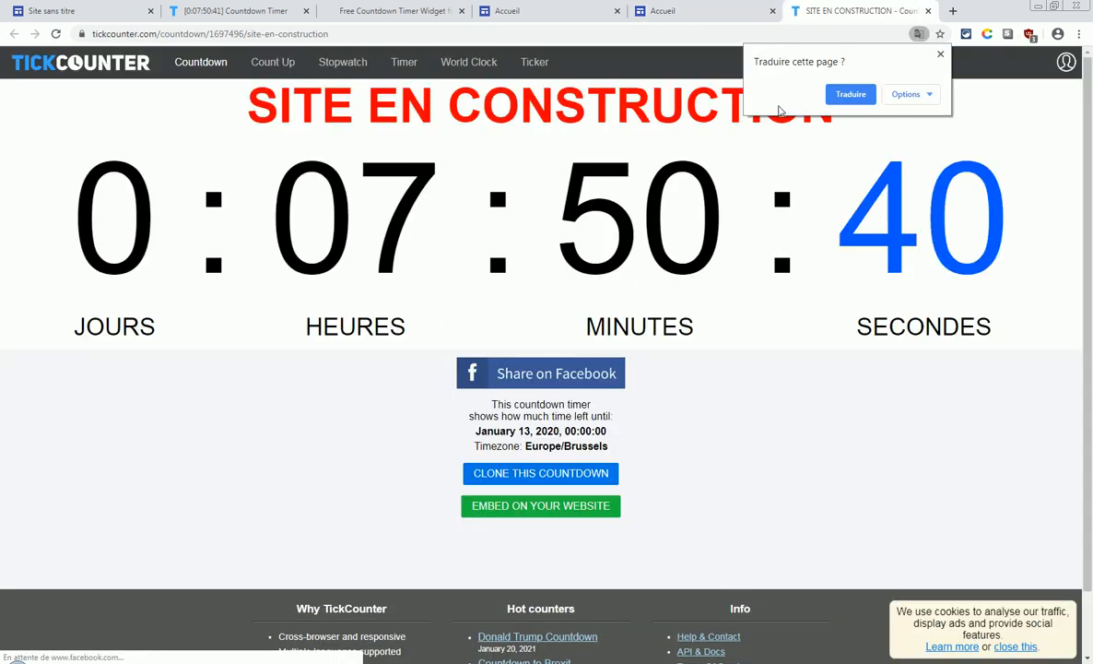
click(929, 11)
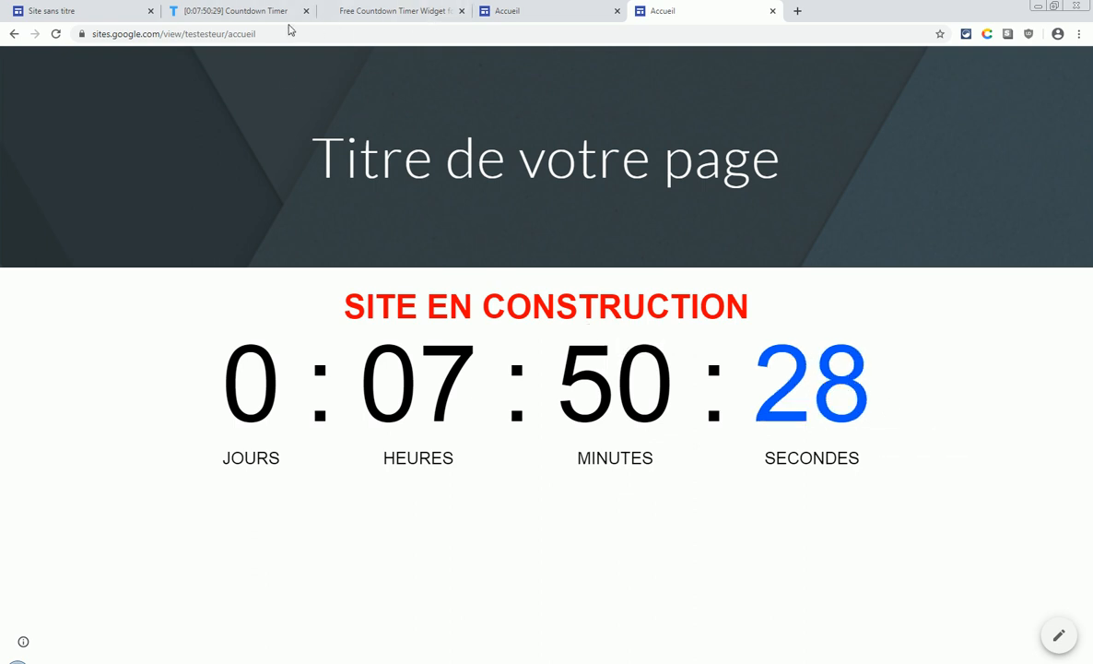
Generate the website embed code for the Logwork "My Countdown" flip widget and copy it
click(383, 9)
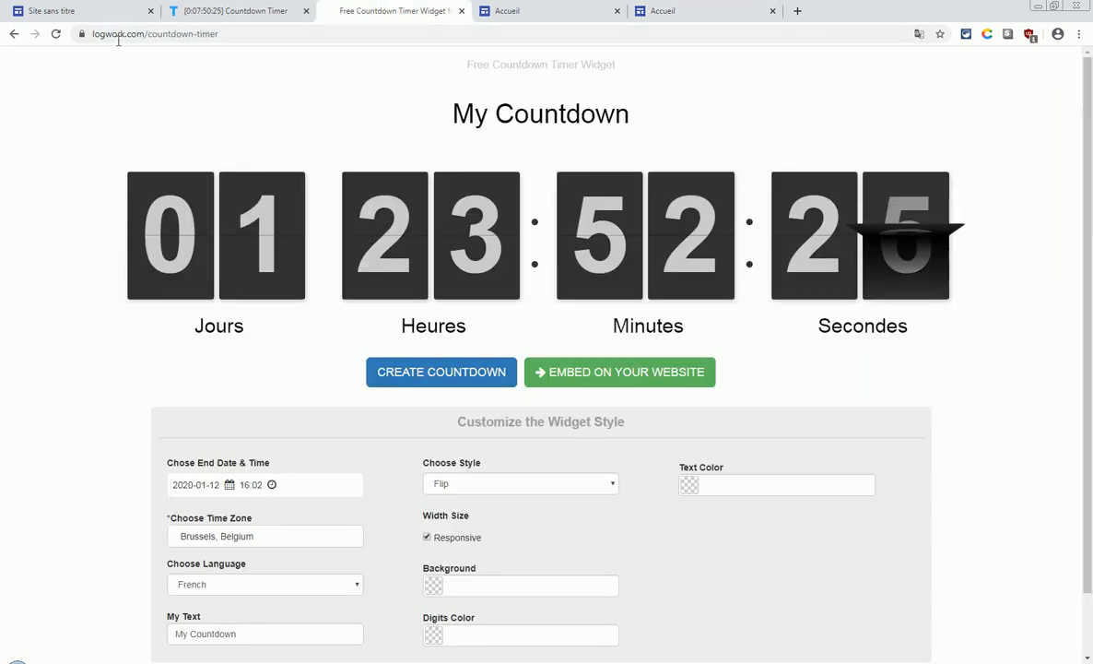
click(609, 369)
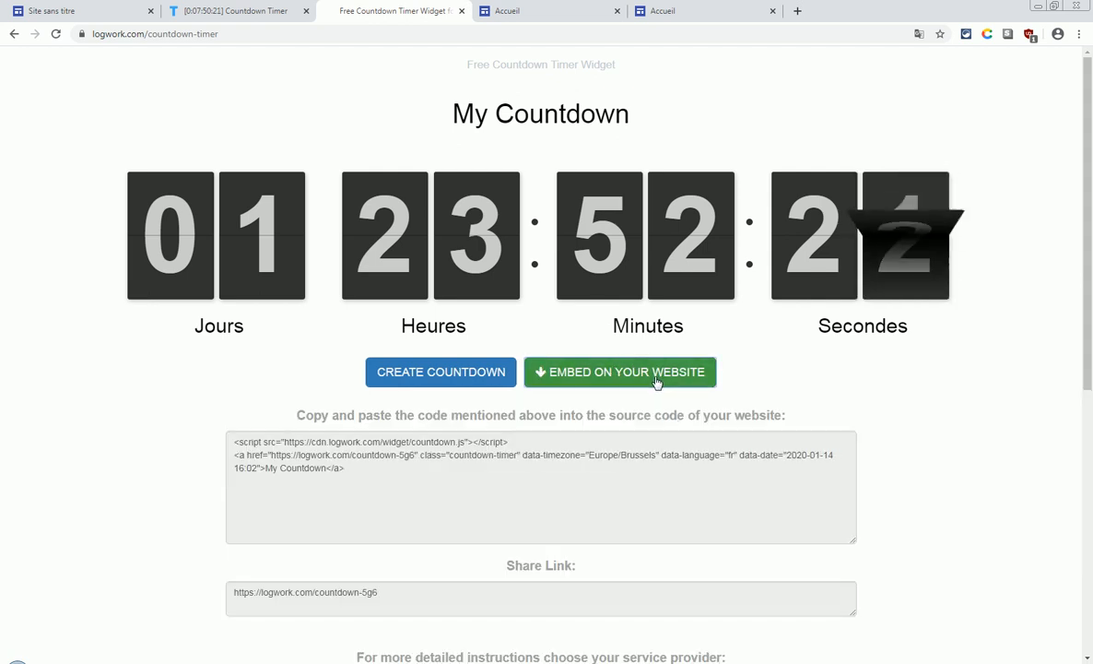
drag(235, 442, 371, 481)
right_click(293, 467)
click(319, 473)
Embed the copied Logwork code below the first countdown in Google Sites at full content width, and republish the site
click(41, 11)
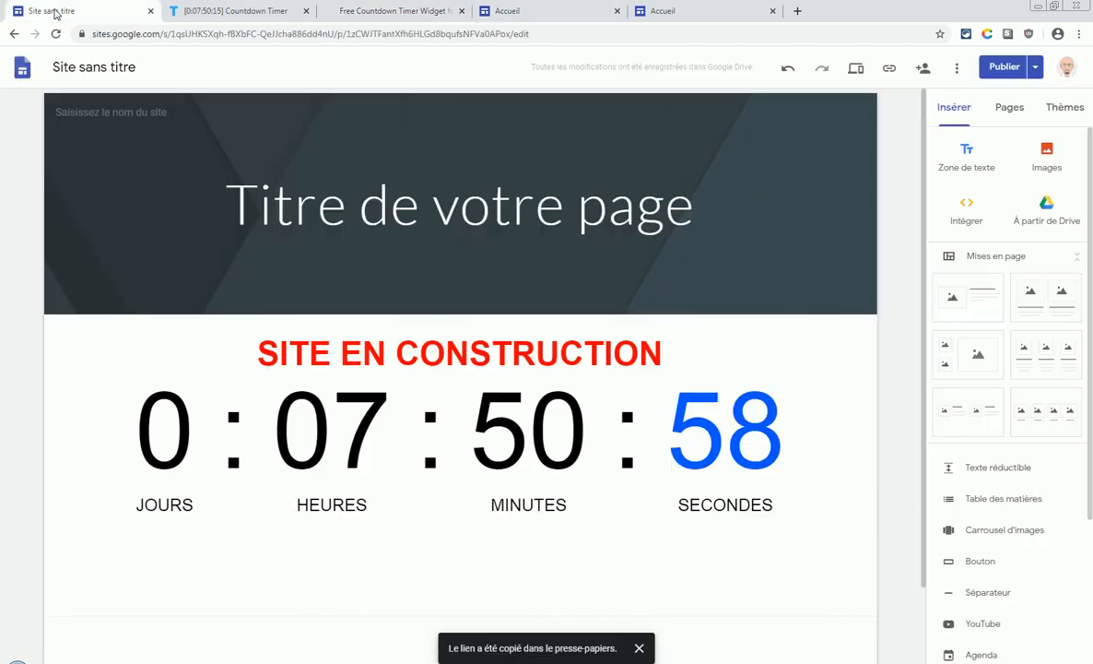
scroll(434, 419, down, 2)
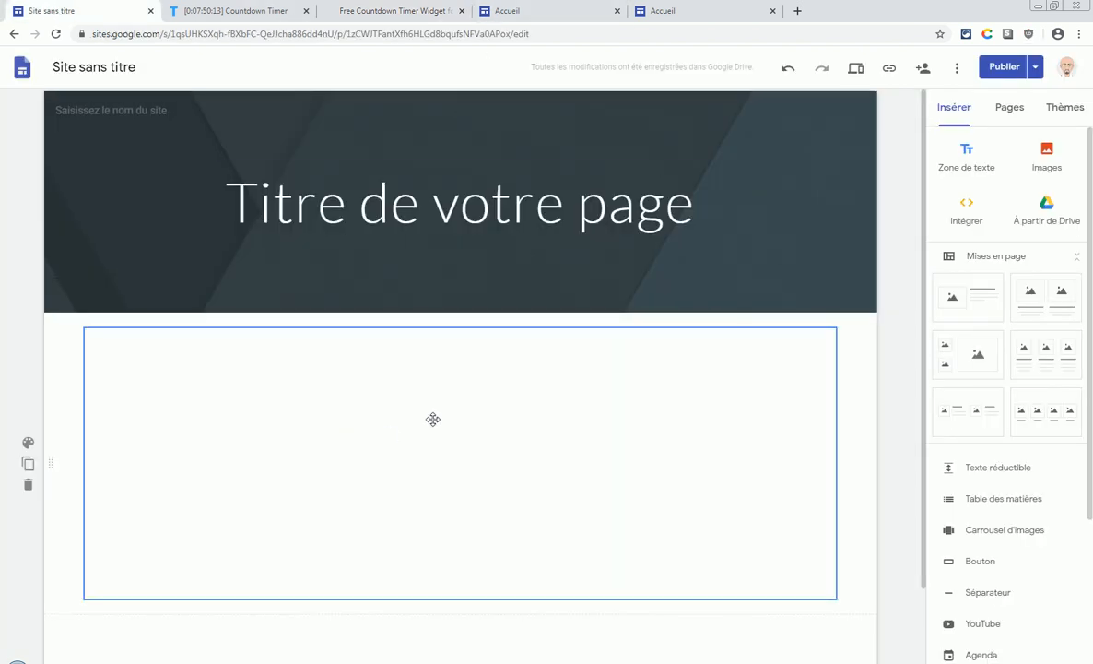
click(967, 220)
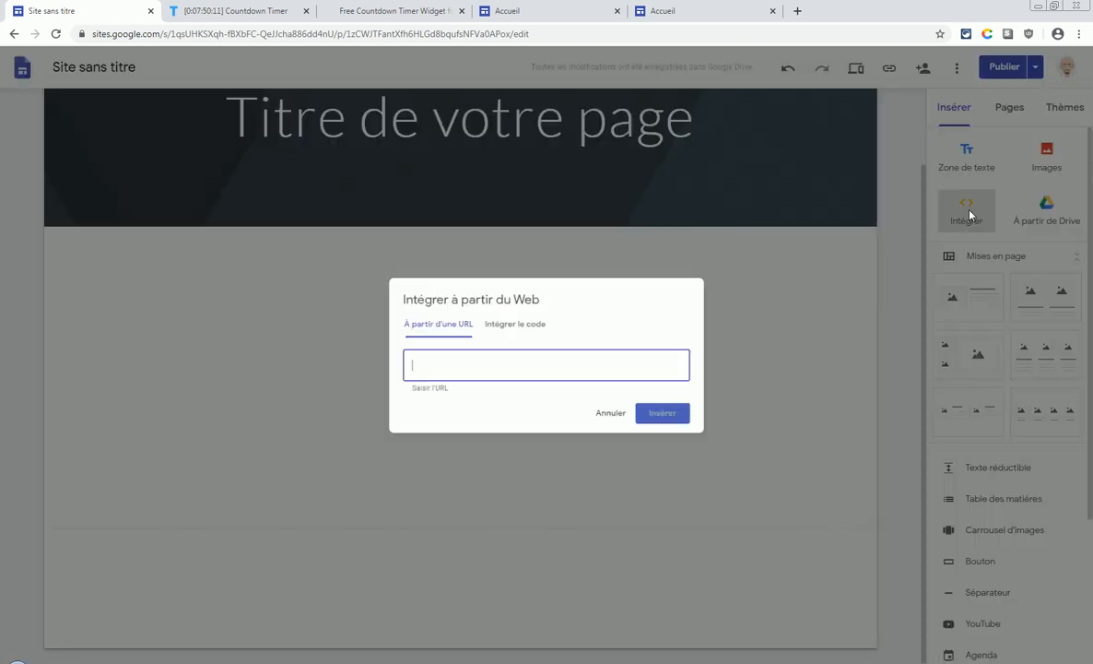
click(504, 299)
right_click(424, 355)
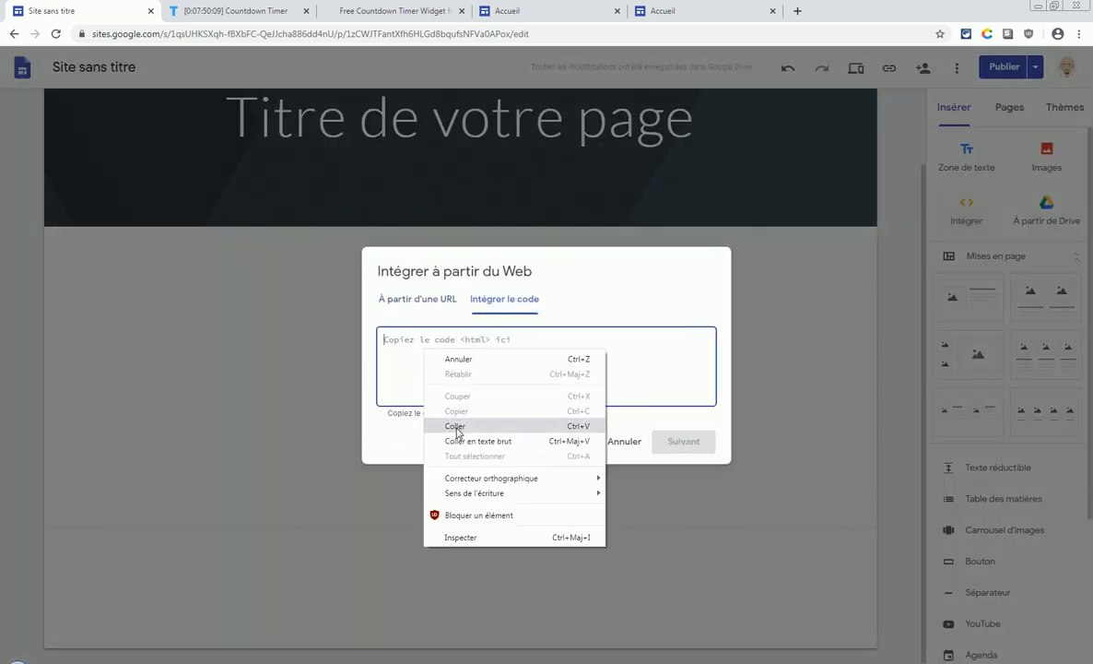
click(453, 430)
click(683, 441)
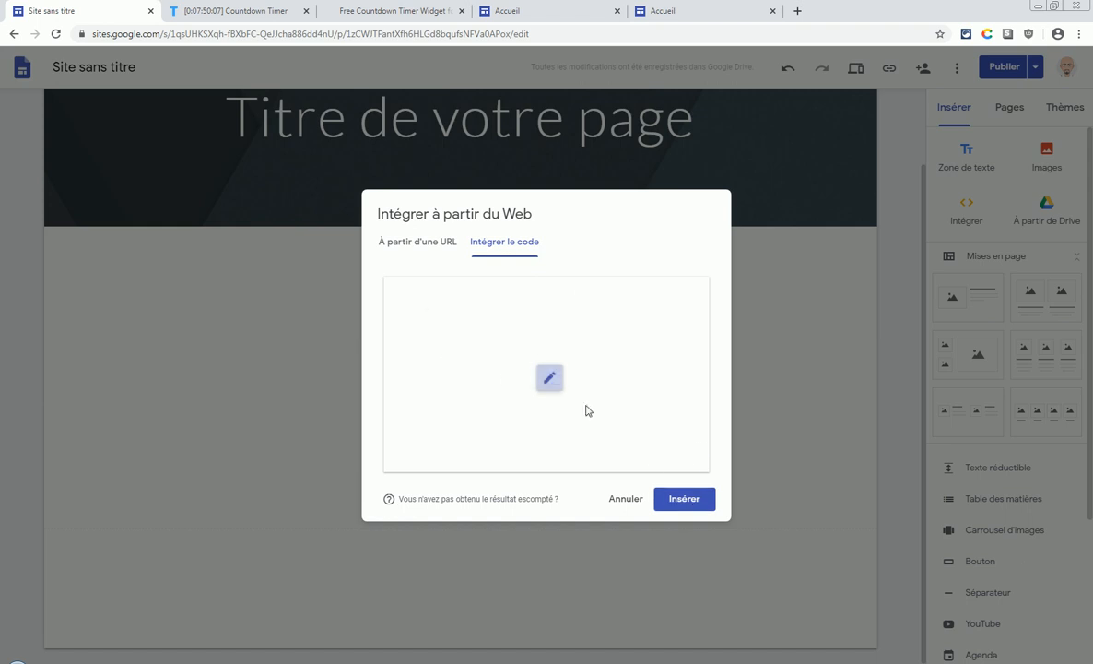
click(694, 501)
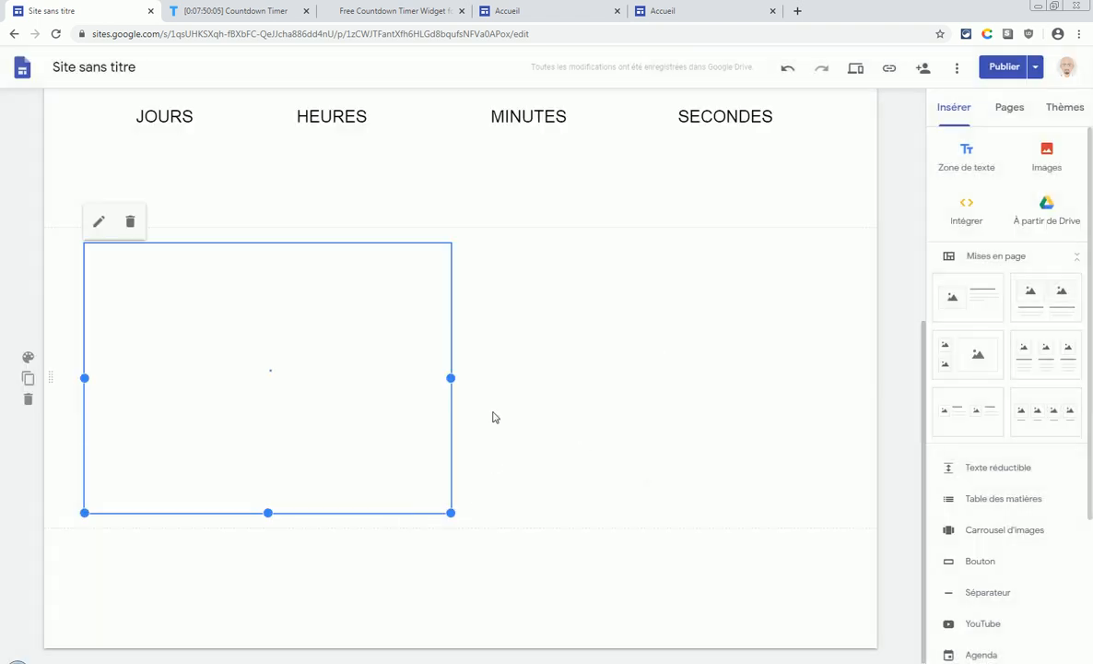
drag(548, 386, 874, 398)
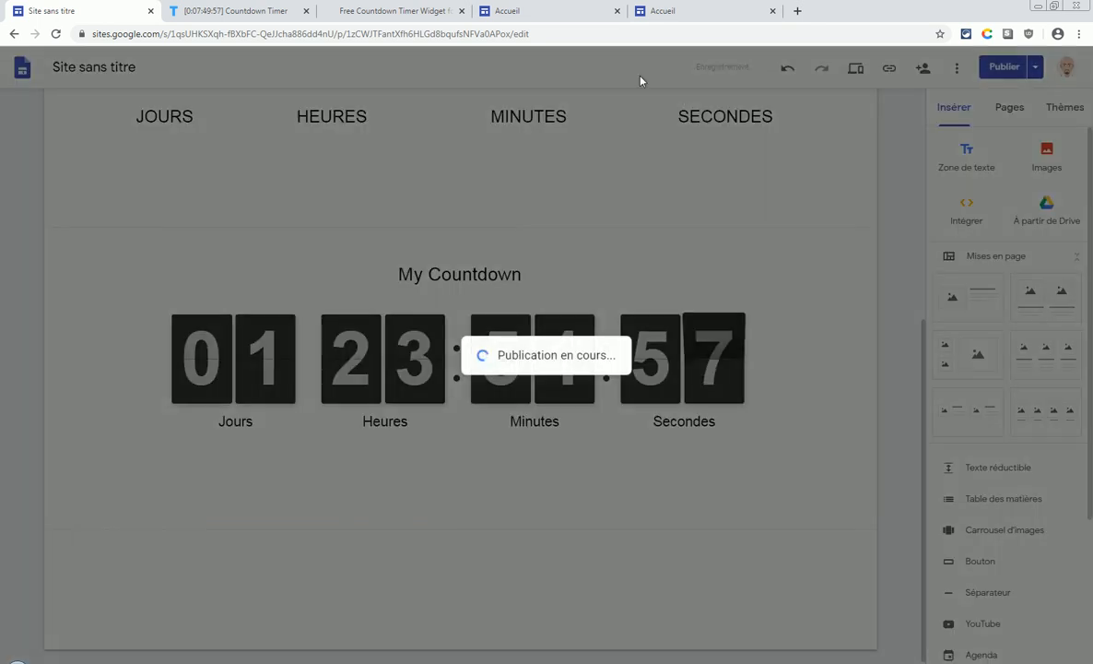
Close both "Accueil" tabs and open the republished site in a new tab from its copied link
click(618, 12)
click(618, 12)
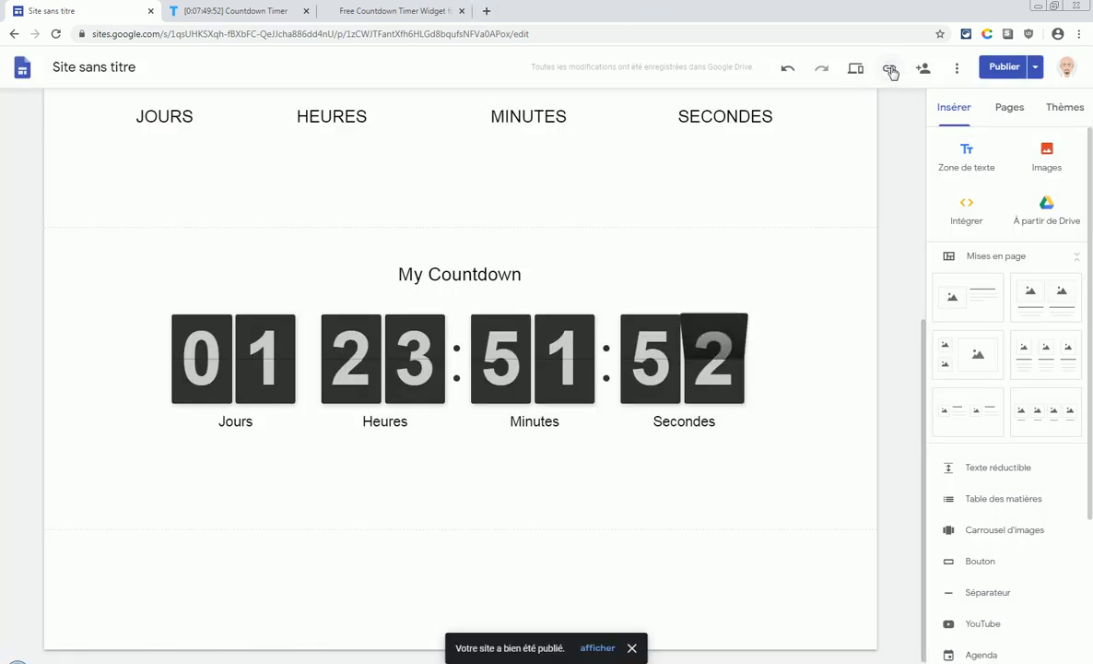
click(889, 67)
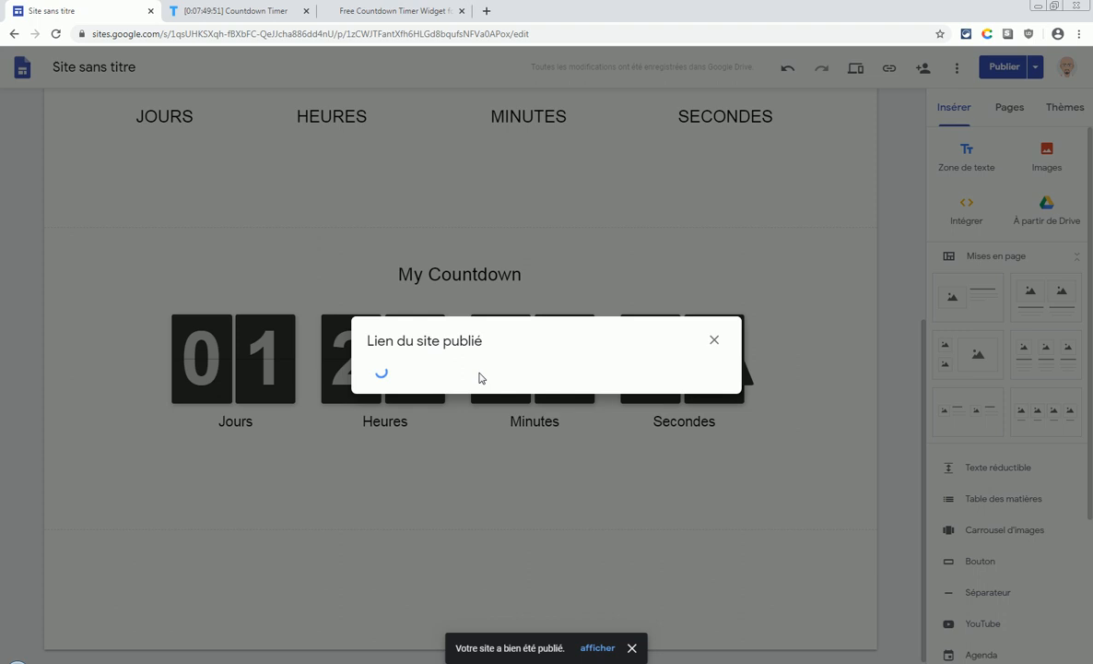
click(394, 397)
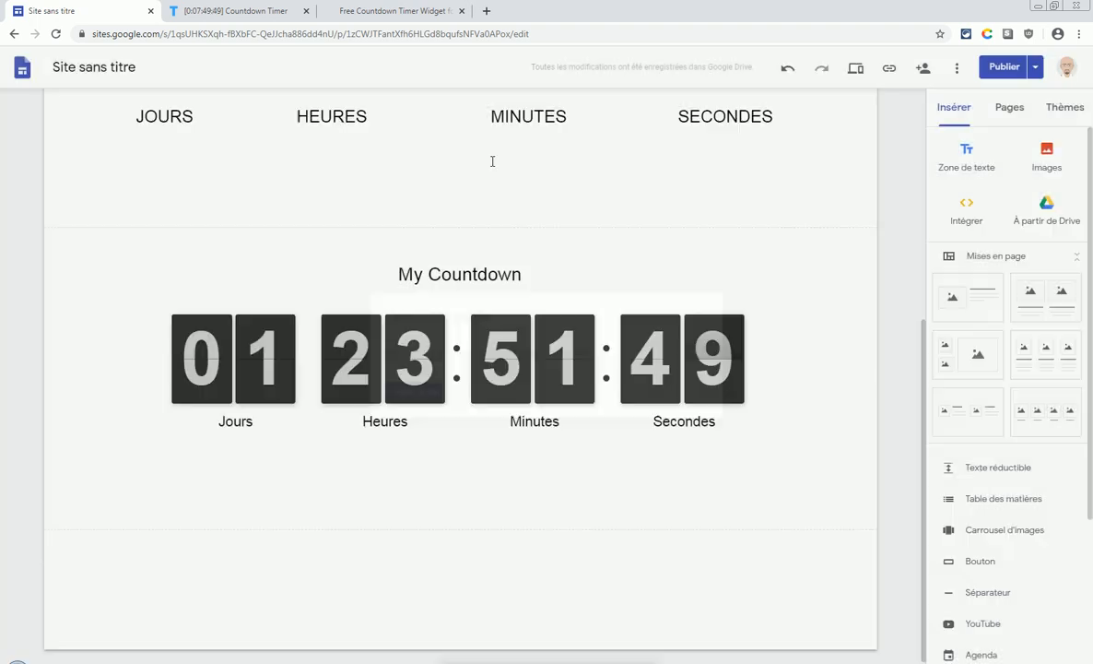
click(487, 10)
right_click(481, 34)
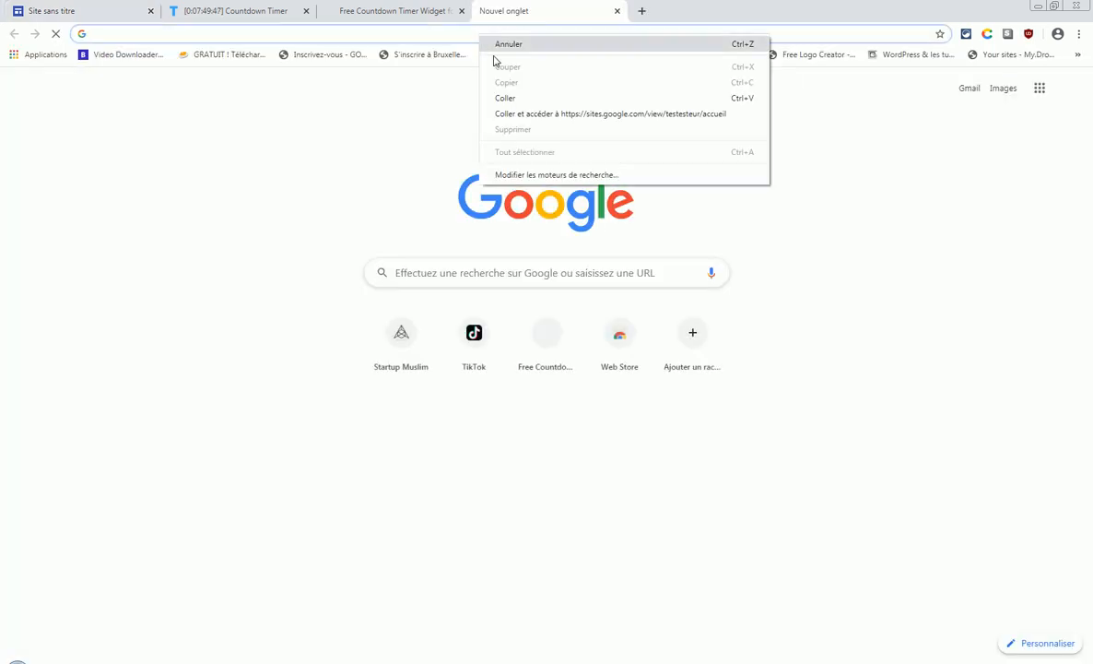
click(503, 102)
key(Return)
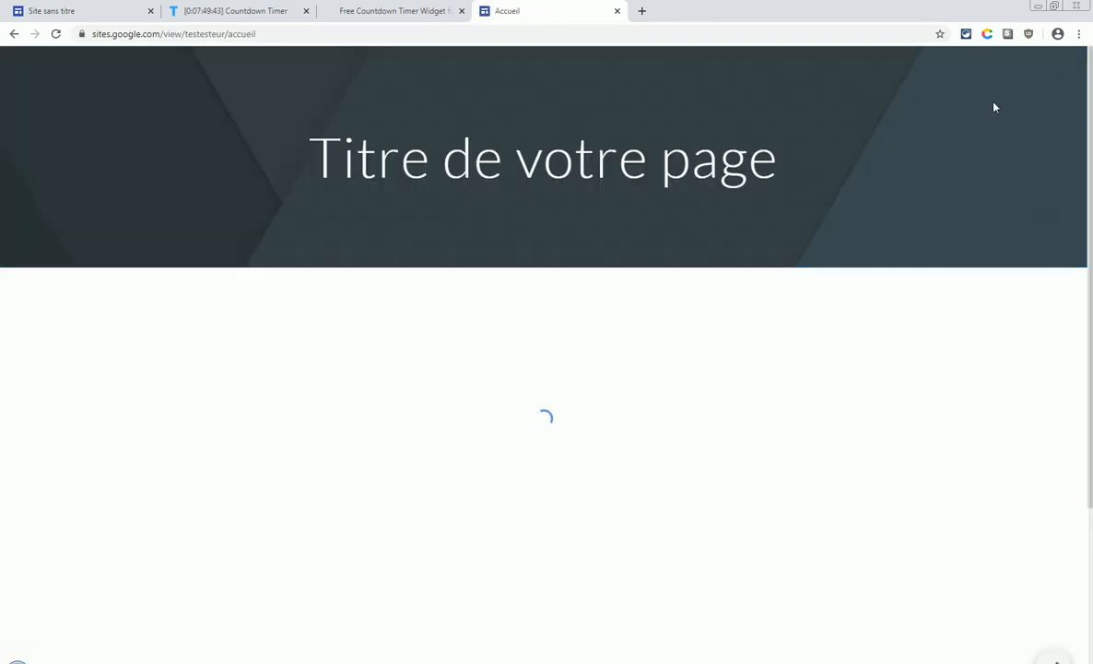
Check how both countdowns adapt to a narrow, phone-like browser window, and restore the window to full screen
click(1054, 5)
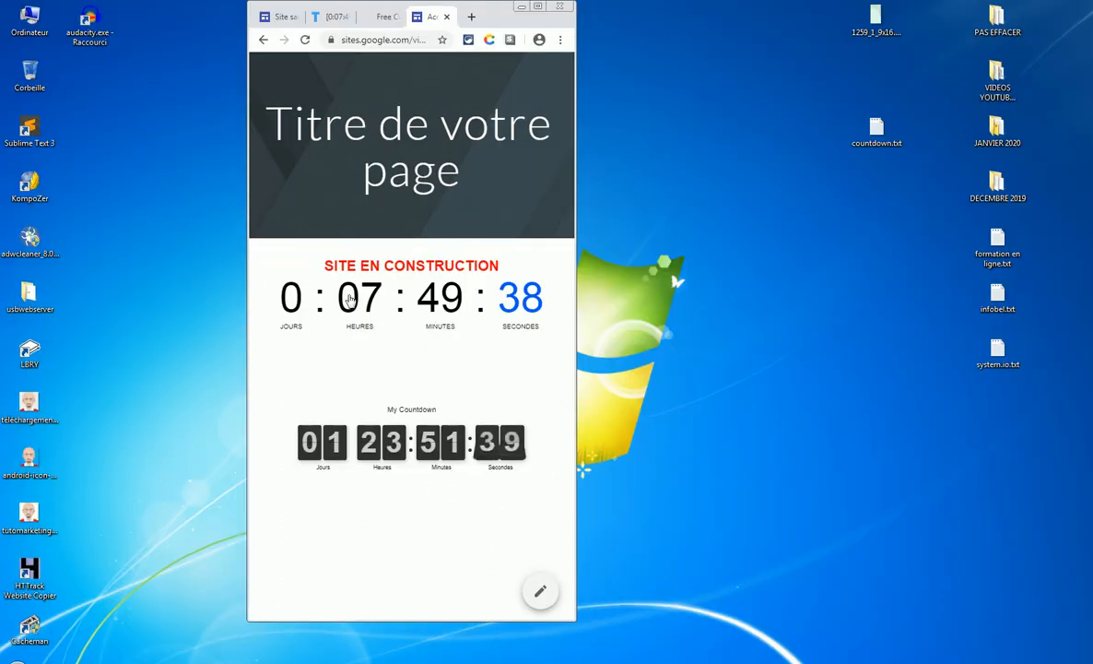
drag(575, 205, 603, 171)
drag(613, 272, 528, 271)
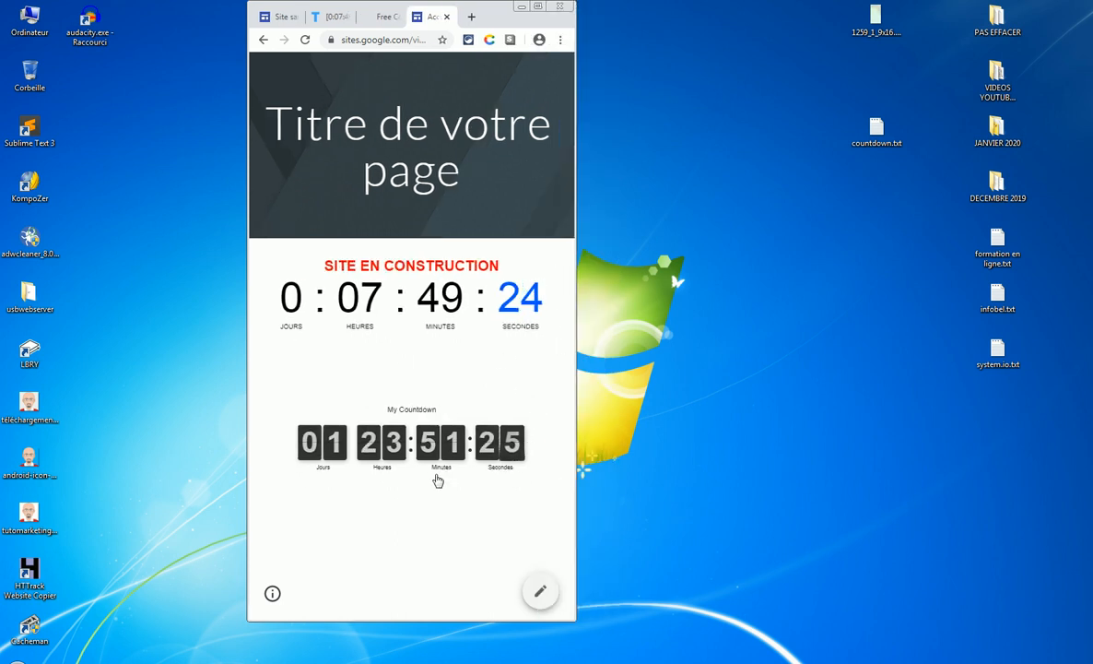
click(539, 7)
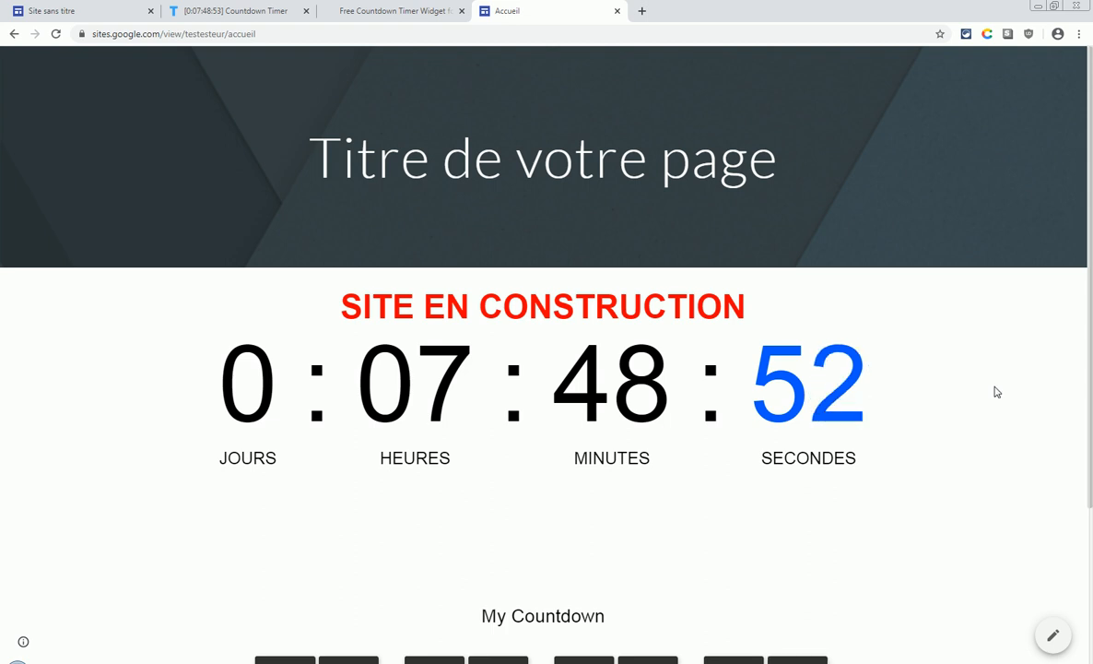
click(978, 662)
right_click(978, 624)
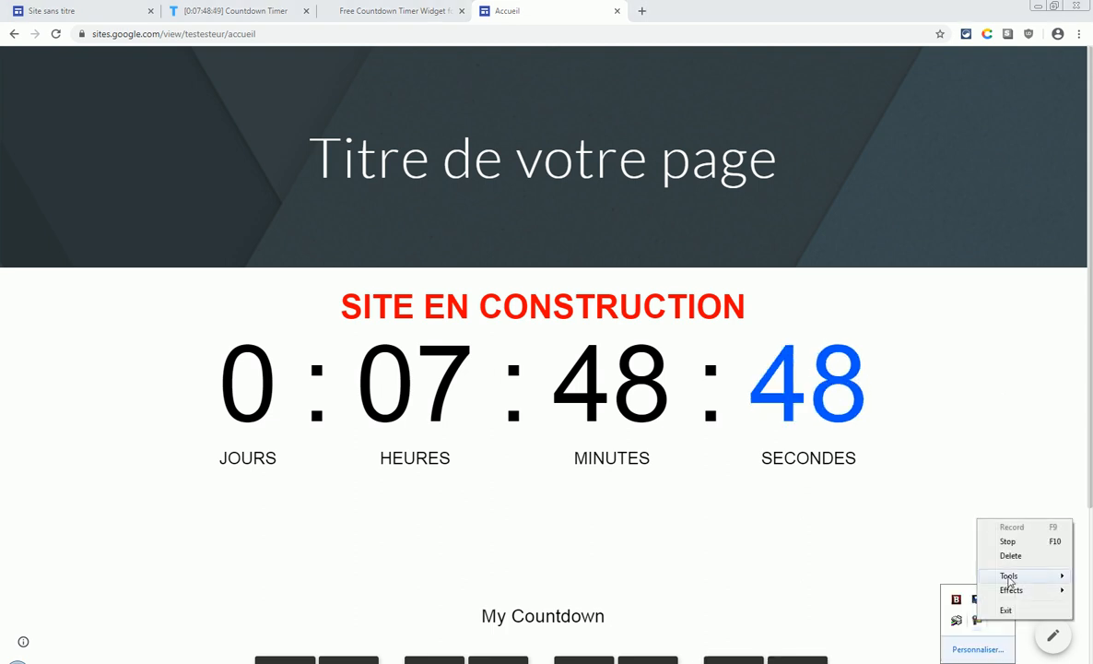